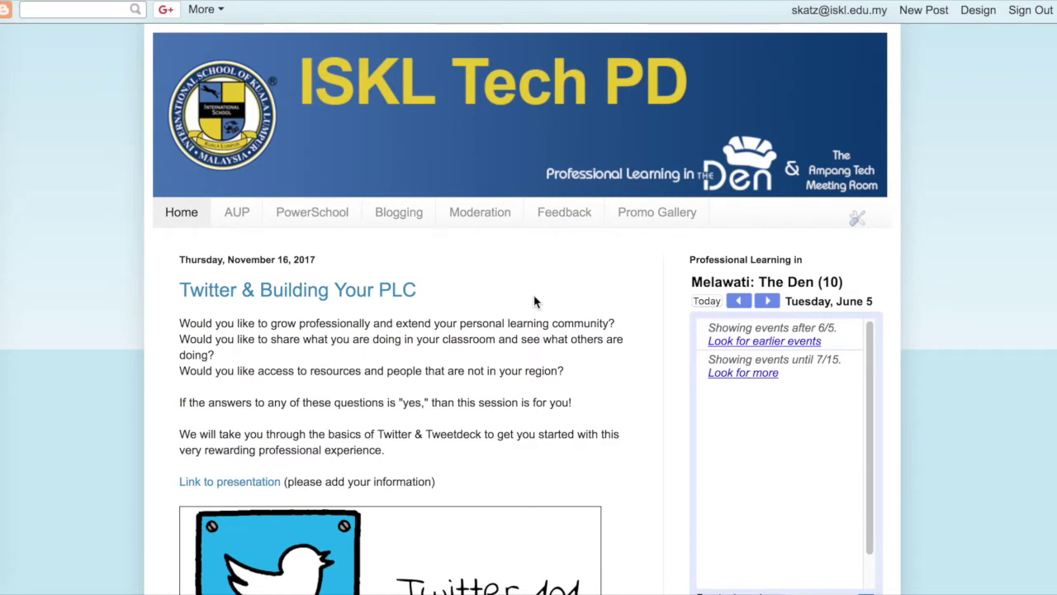
- Look through the posts and sidebar on the ISKL Tech PD blog's home page, then return to its header
scroll(534, 303, down, 1)
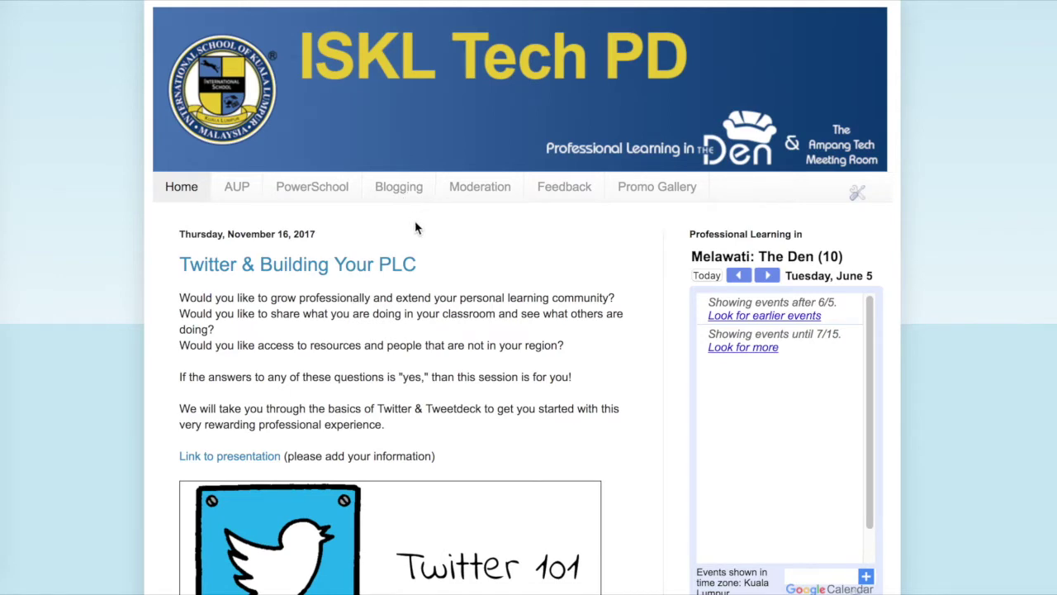
scroll(427, 251, down, 3)
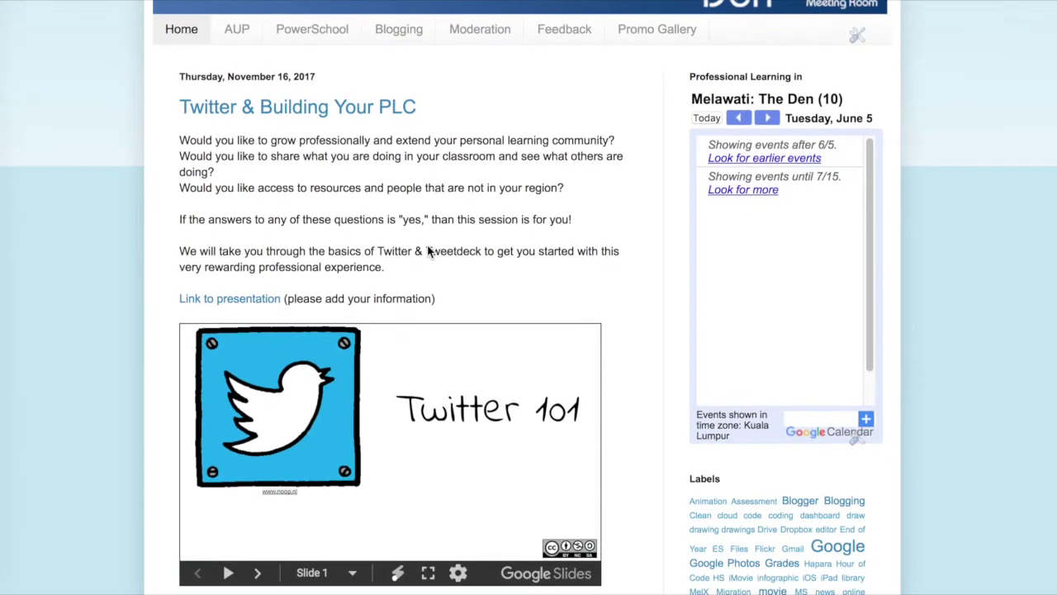
scroll(427, 248, down, 2)
scroll(427, 243, down, 6)
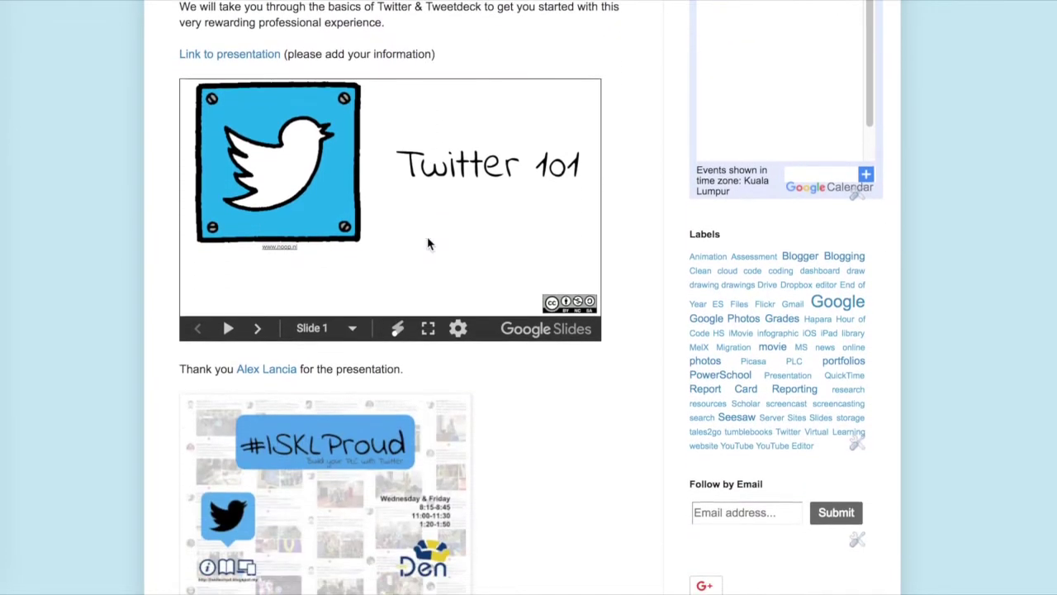
scroll(431, 228, down, 5)
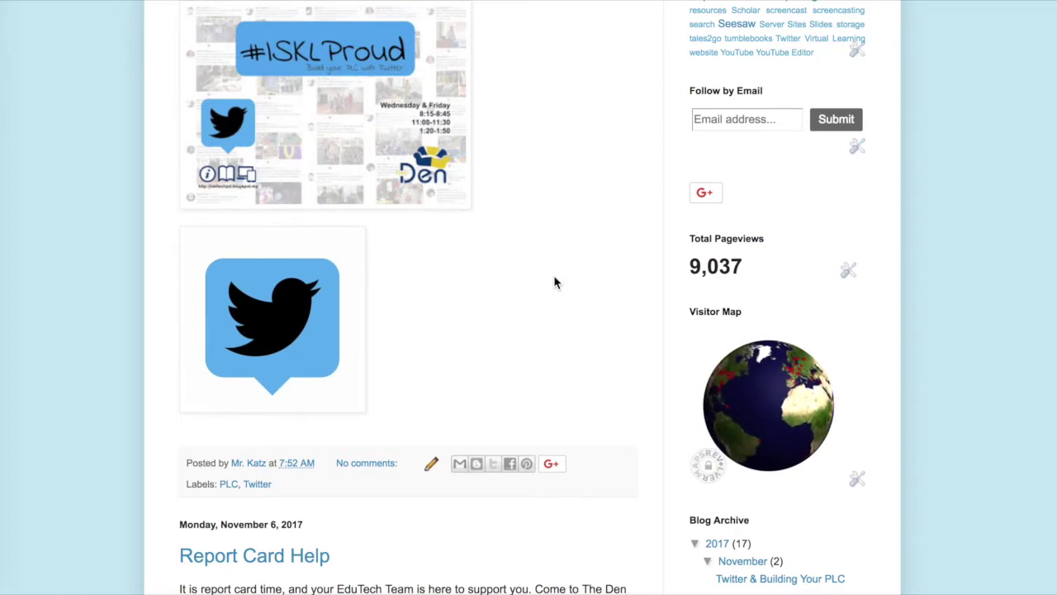
scroll(555, 277, down, 2)
scroll(556, 275, down, 11)
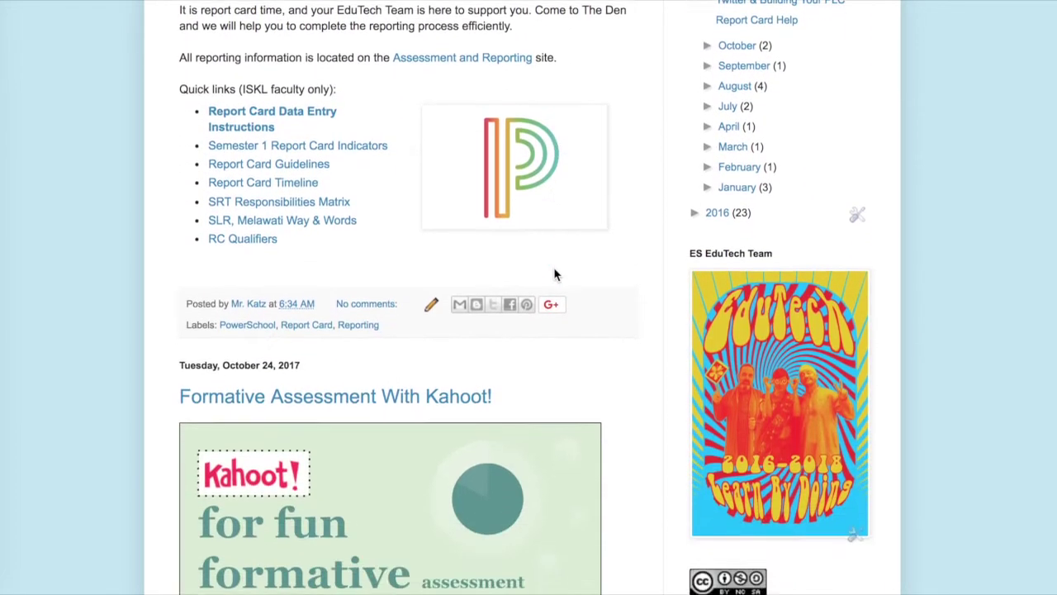
scroll(555, 274, down, 9)
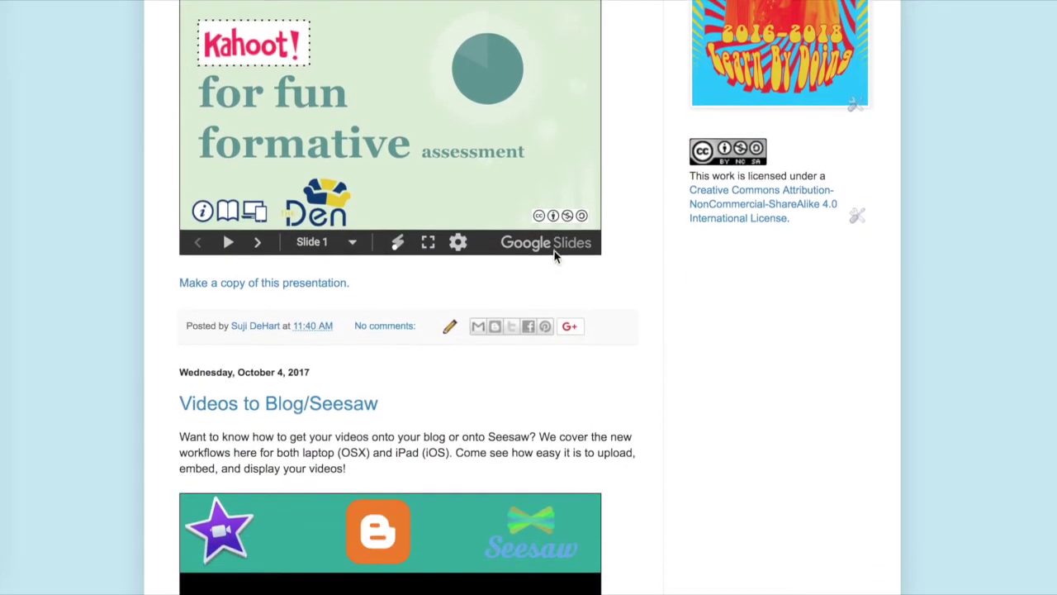
scroll(555, 257, up, 5)
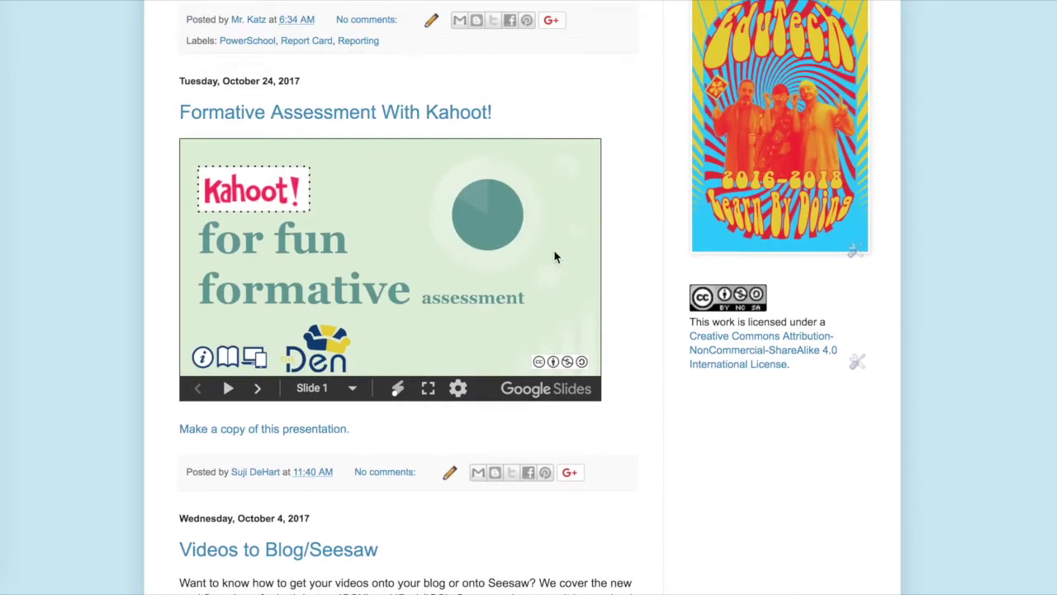
scroll(555, 257, up, 3)
scroll(639, 144, up, 4)
scroll(640, 146, up, 7)
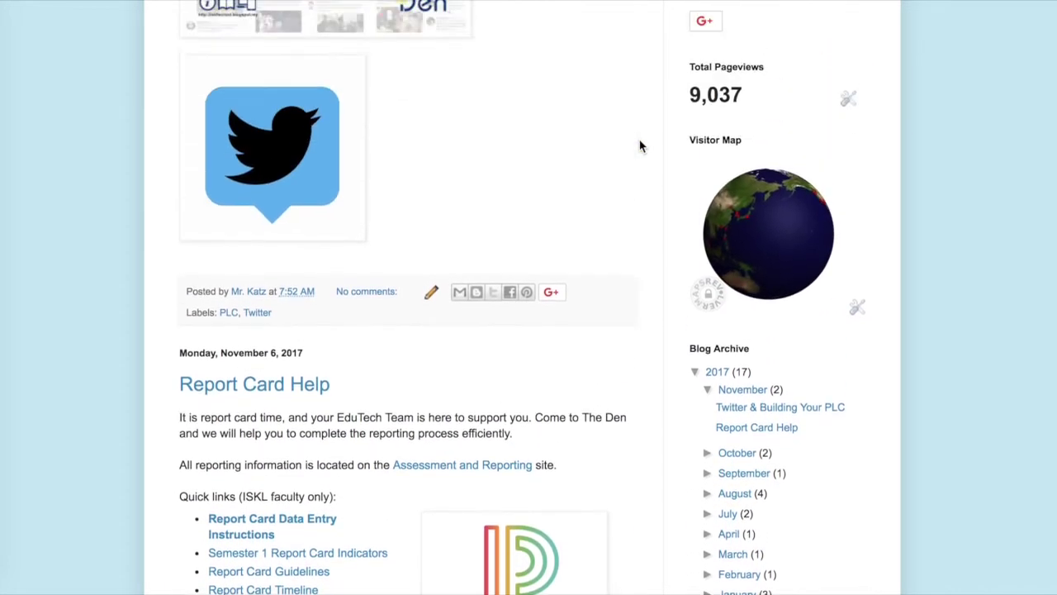
scroll(639, 146, up, 11)
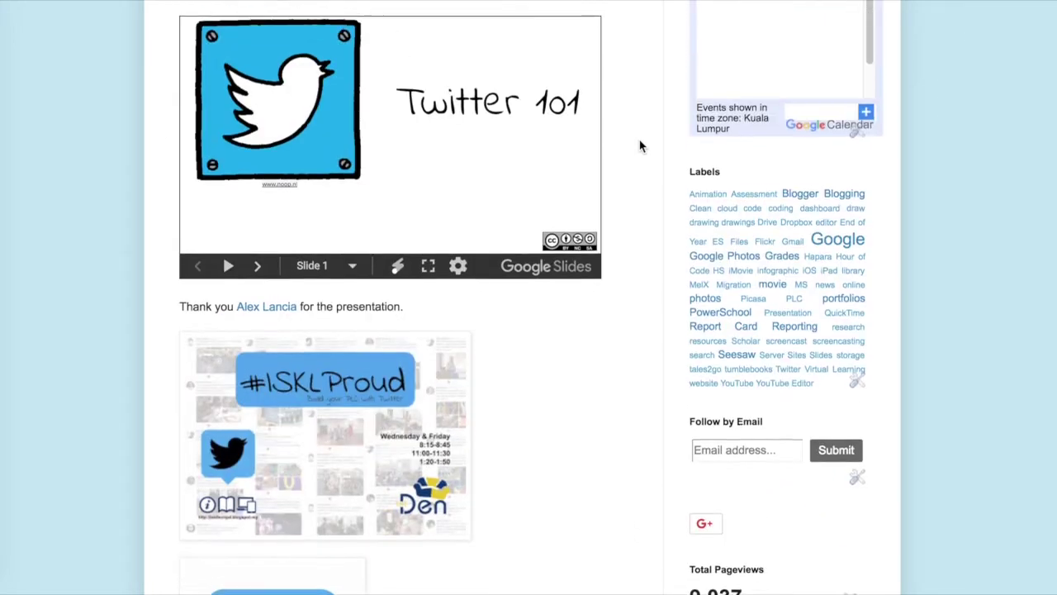
scroll(639, 146, up, 8)
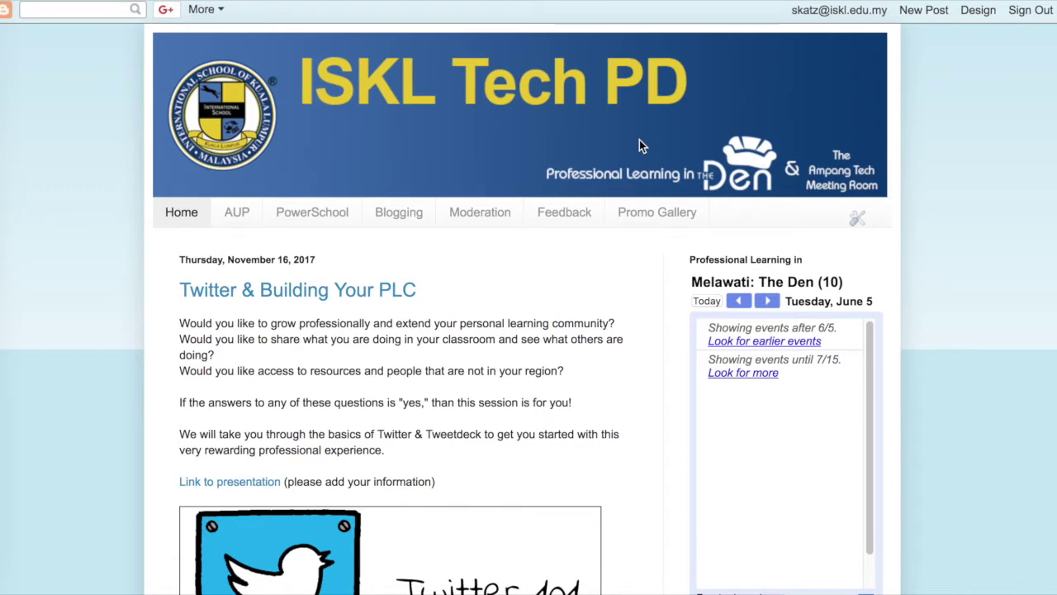
- Open the blog's Promo Gallery page and look through its promotional images
click(647, 213)
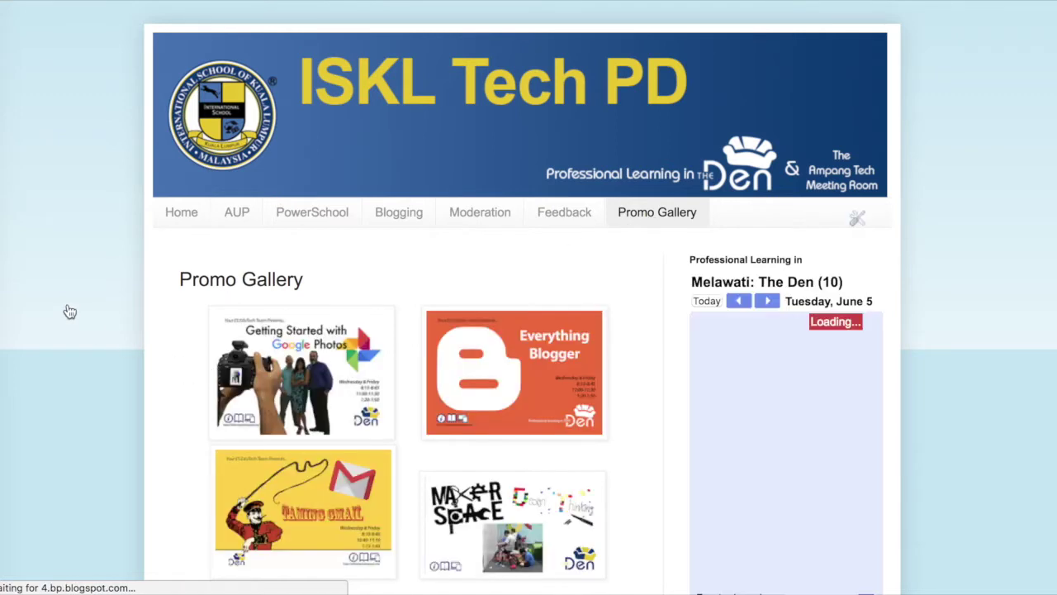
scroll(70, 309, down, 3)
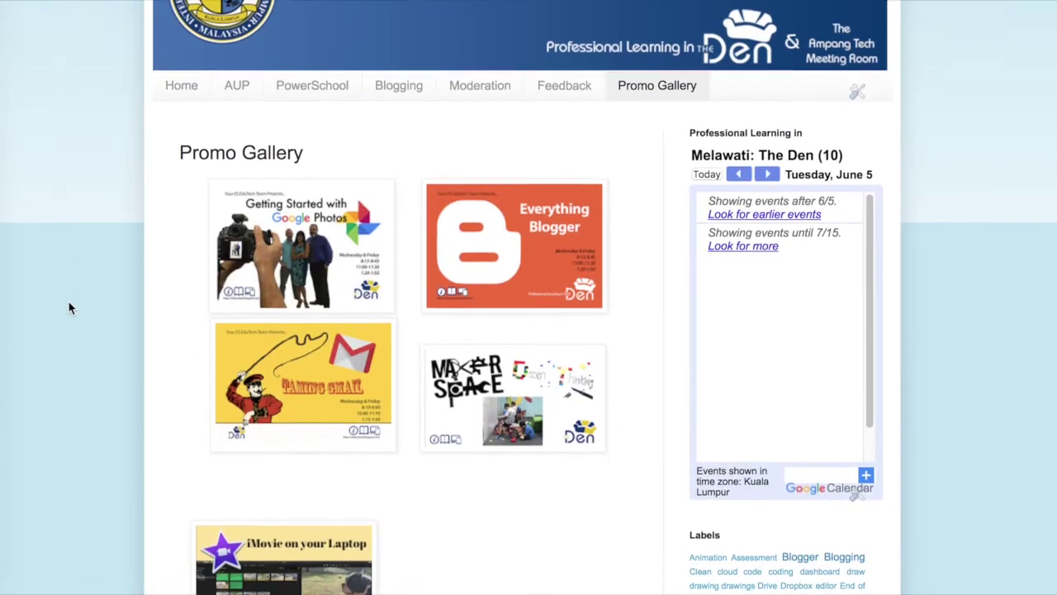
scroll(70, 308, down, 2)
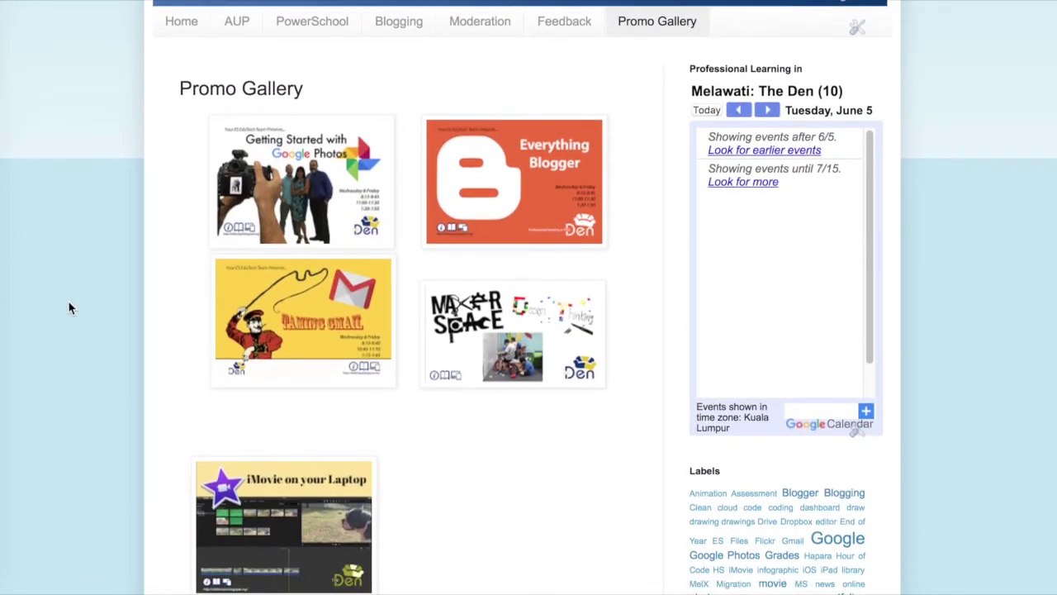
scroll(69, 309, down, 1)
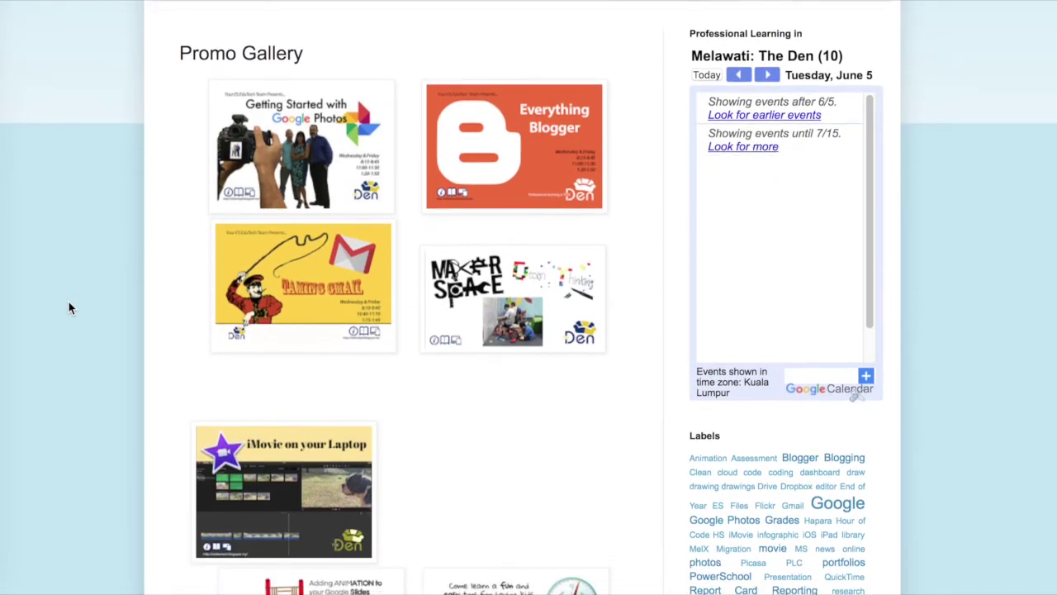
scroll(69, 308, down, 10)
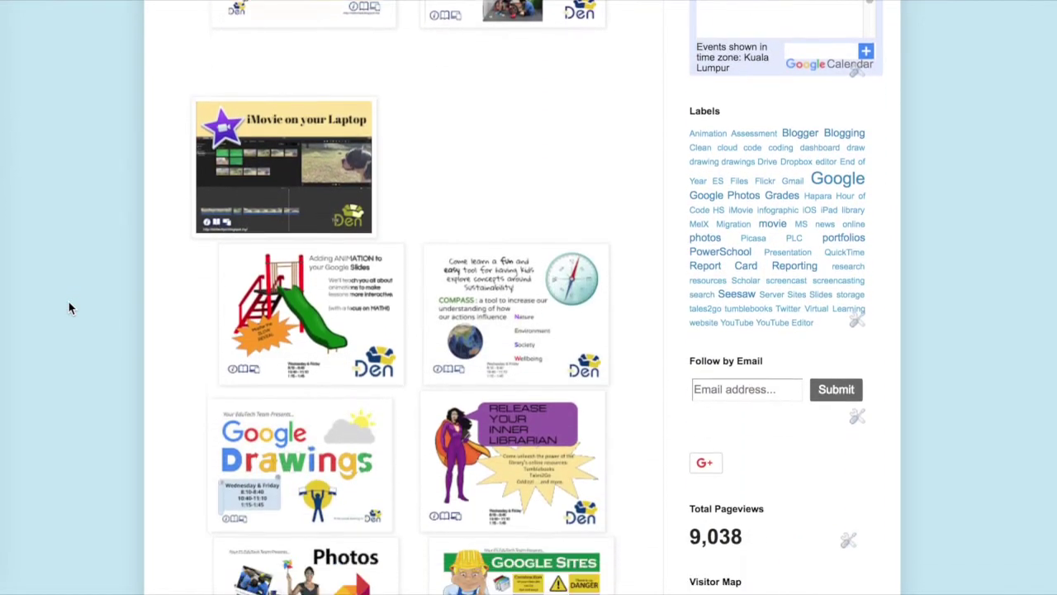
scroll(69, 307, up, 10)
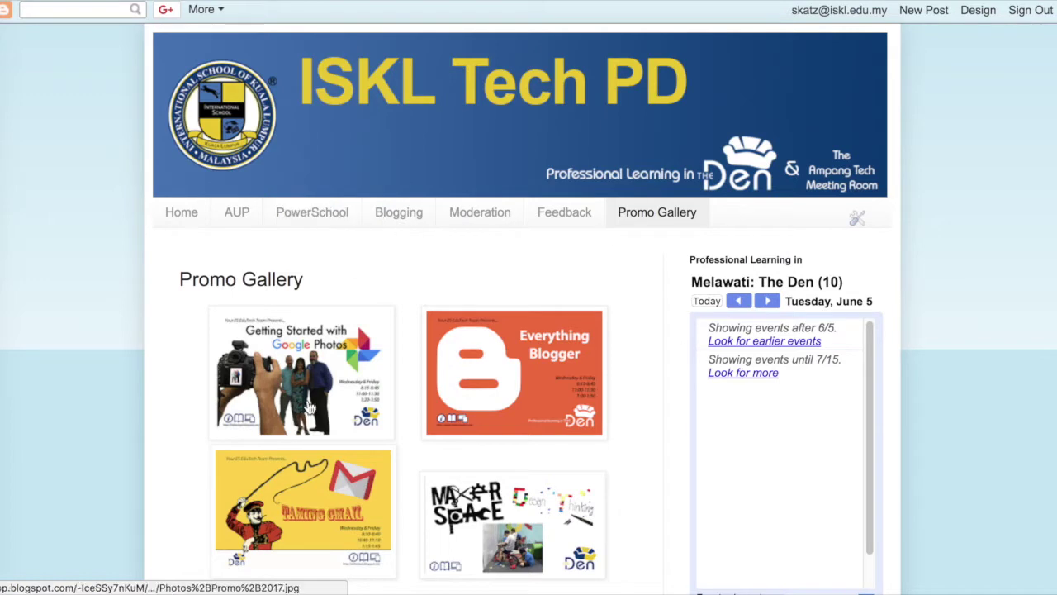
- Follow the blog's AUP page link to view the linked Drive folder, and return from it
click(235, 211)
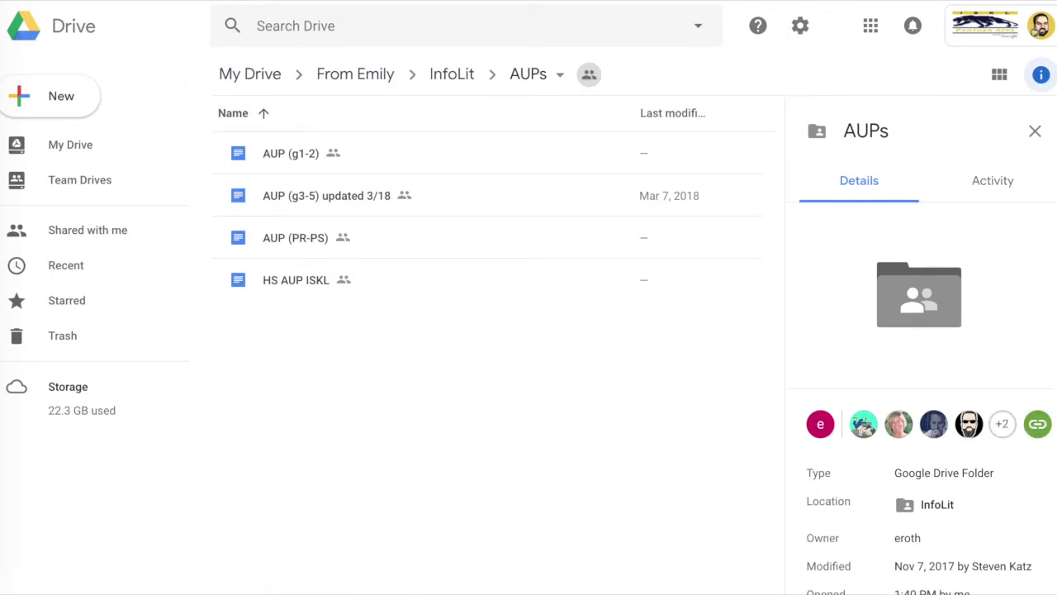
key(alt+Left)
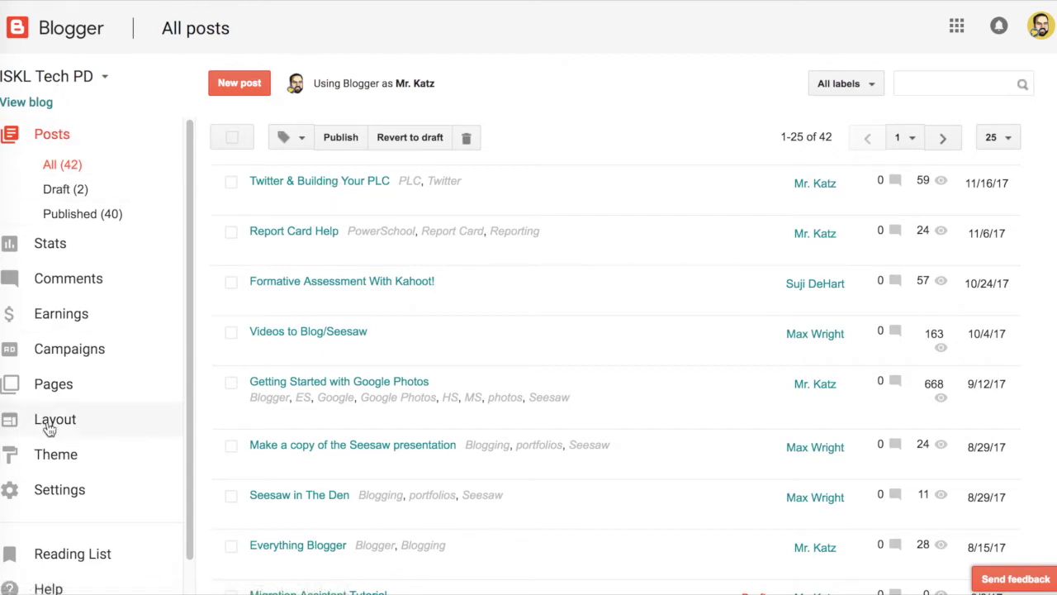
- Show the list of all the blog's pages in the Blogger dashboard, and briefly open and close a blank new page
scroll(73, 344, down, 1)
scroll(74, 341, up, 1)
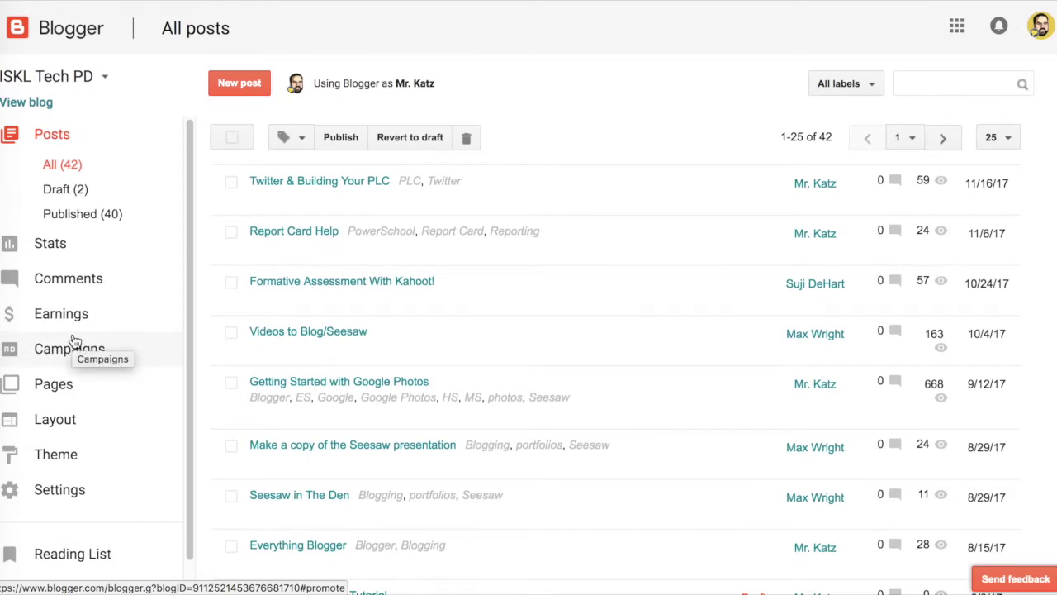
click(52, 385)
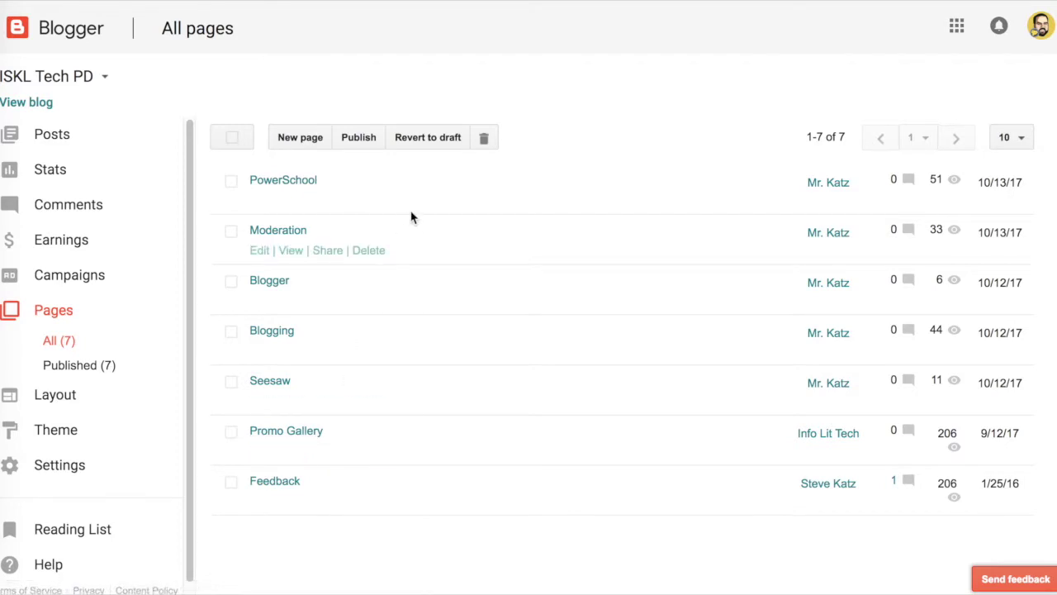
click(288, 136)
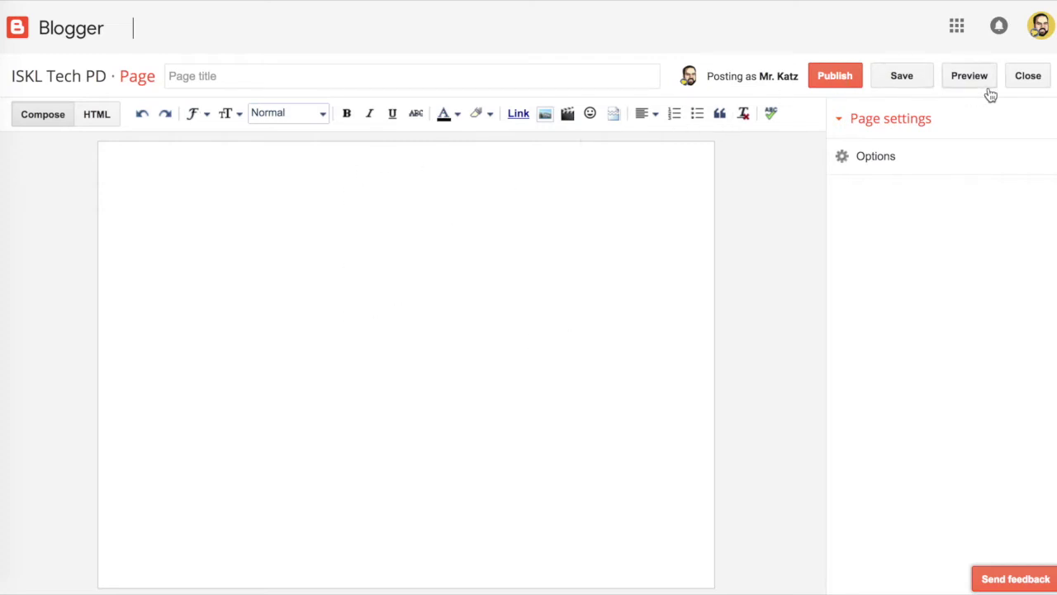
click(1027, 76)
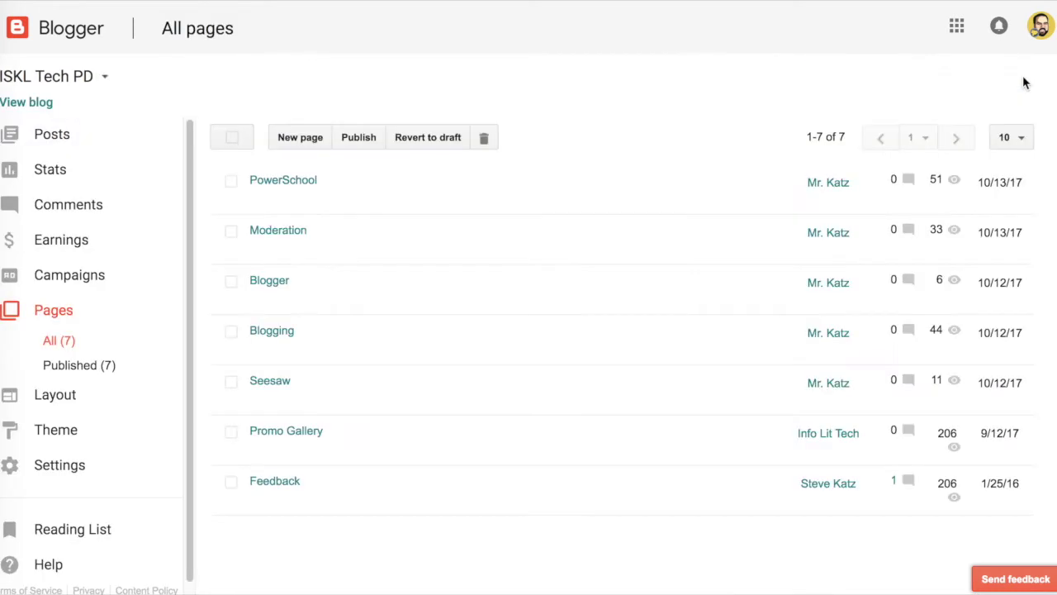
- Open the Blogging page for editing, inspect its linked Seesaw and Blogger images, and close it without changes
mouse_move(380, 322)
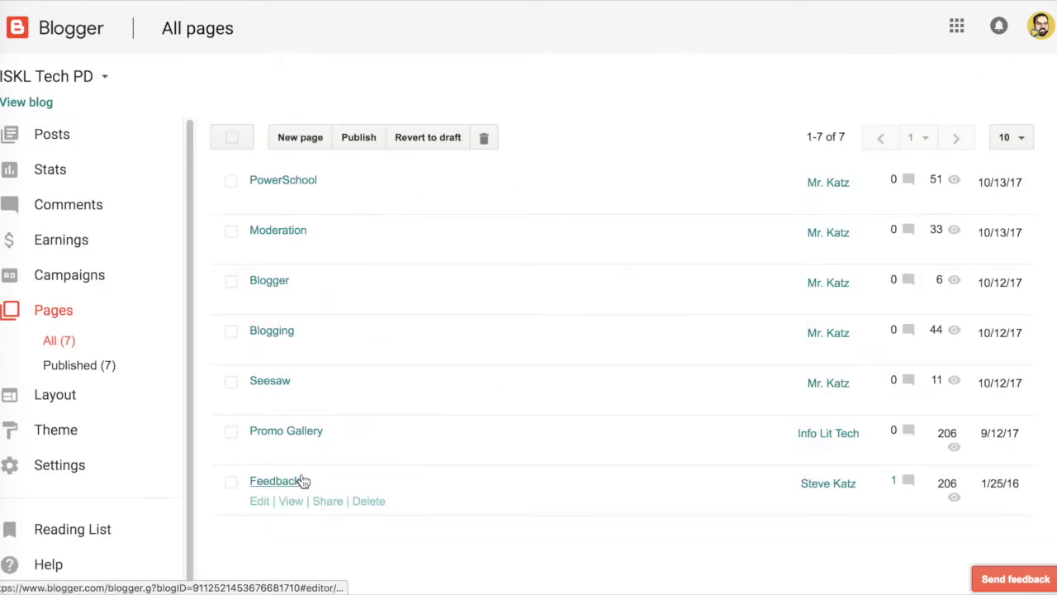
mouse_move(305, 465)
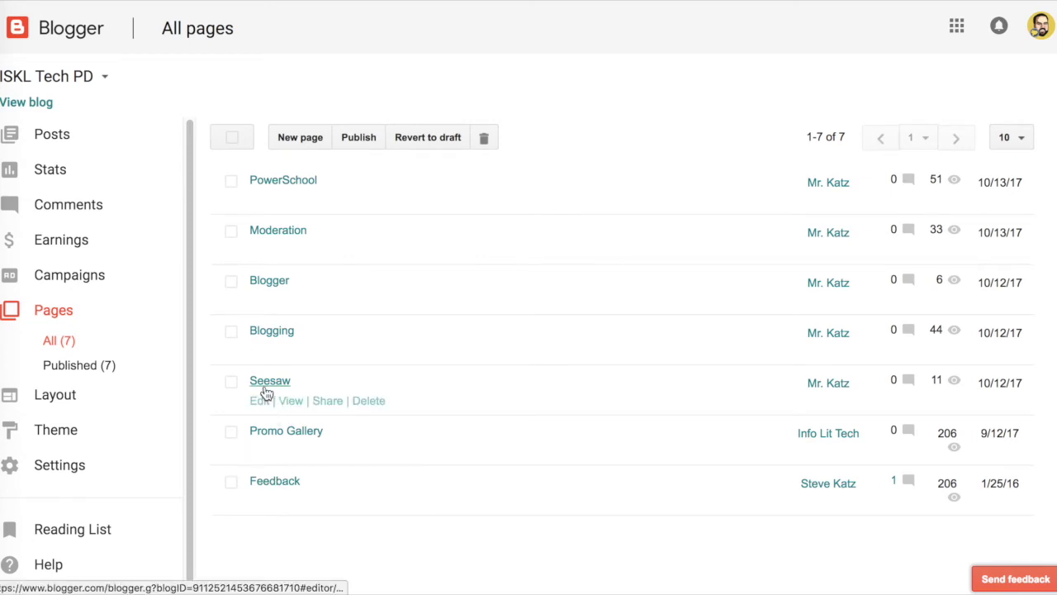
click(274, 335)
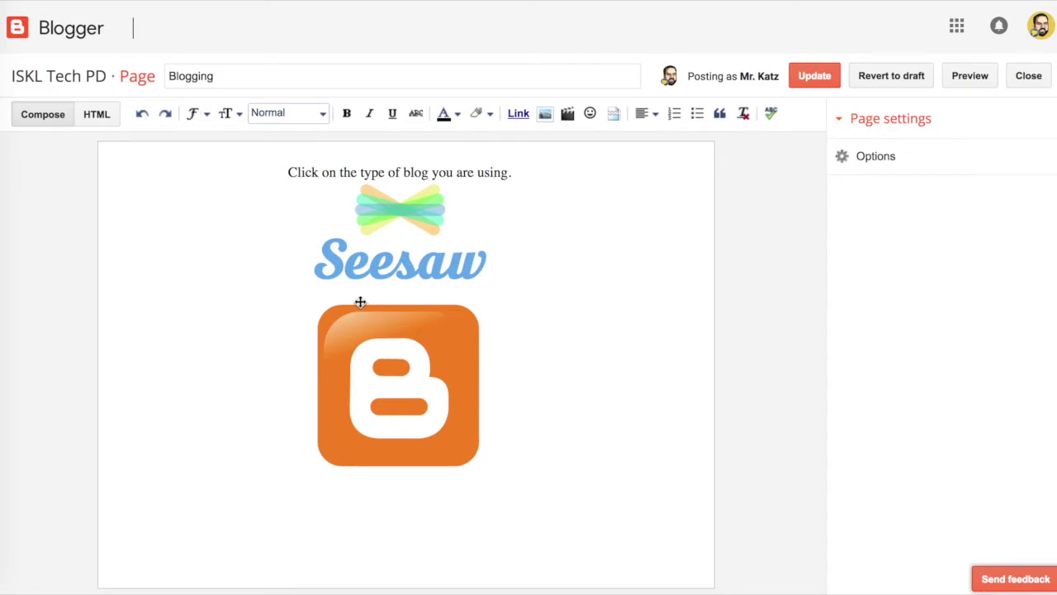
click(390, 215)
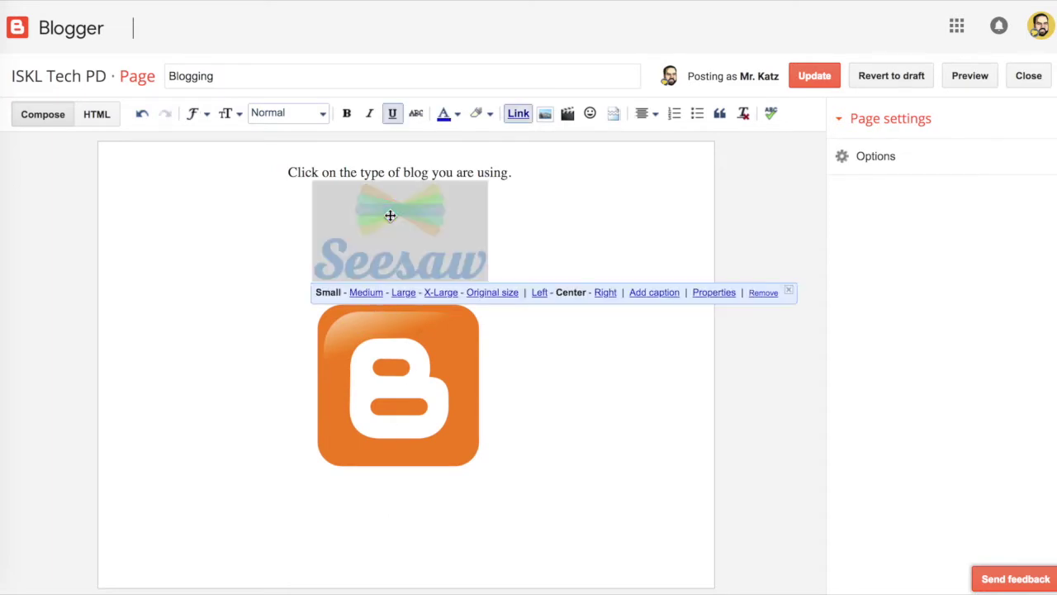
click(378, 386)
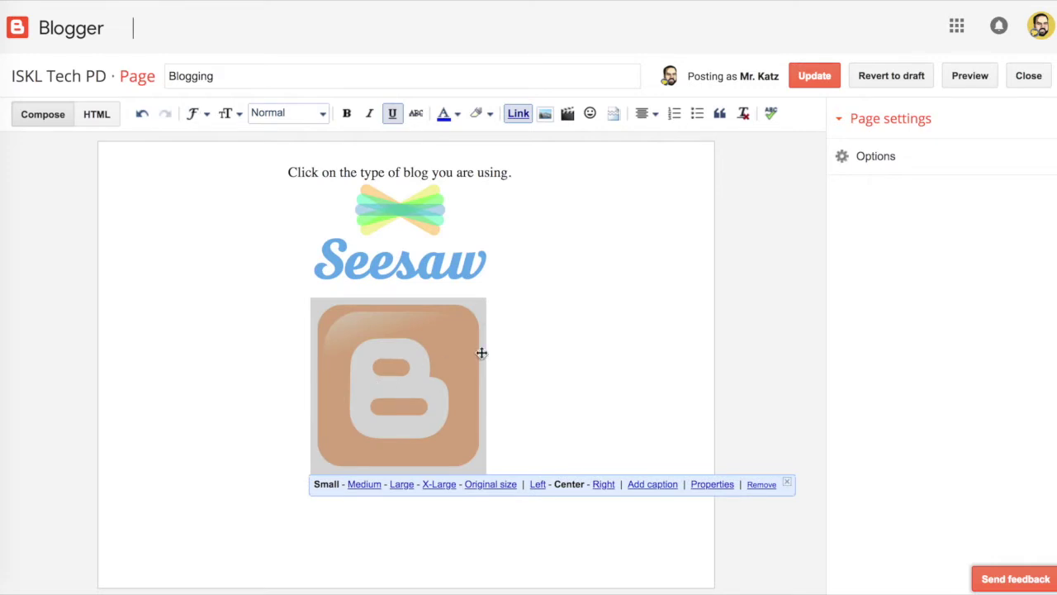
click(1029, 83)
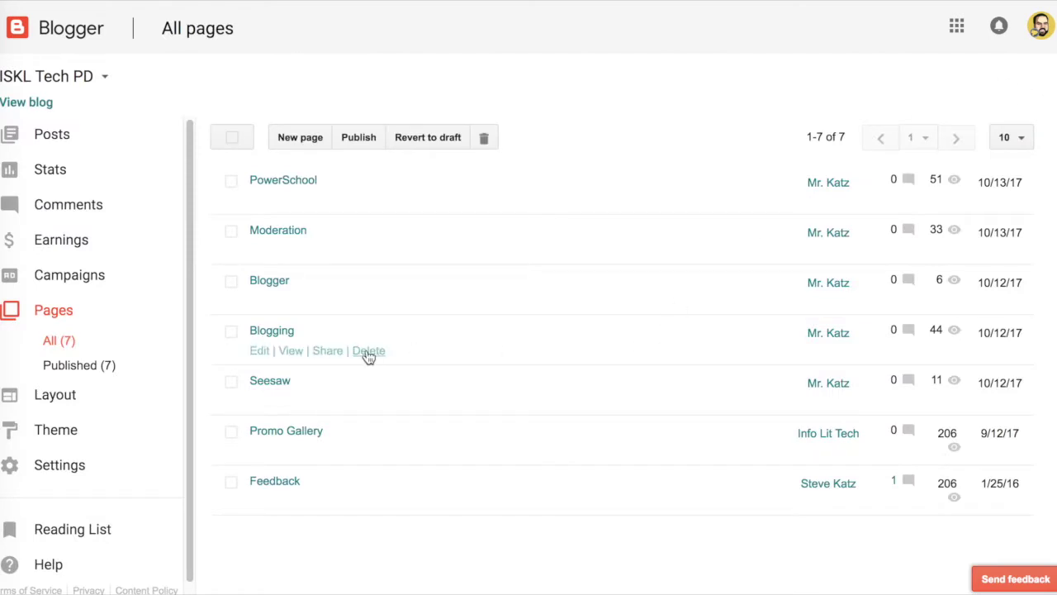
- Open the Blogger page for editing, review its text and embedded presentations to the end, and close it without changes
click(270, 283)
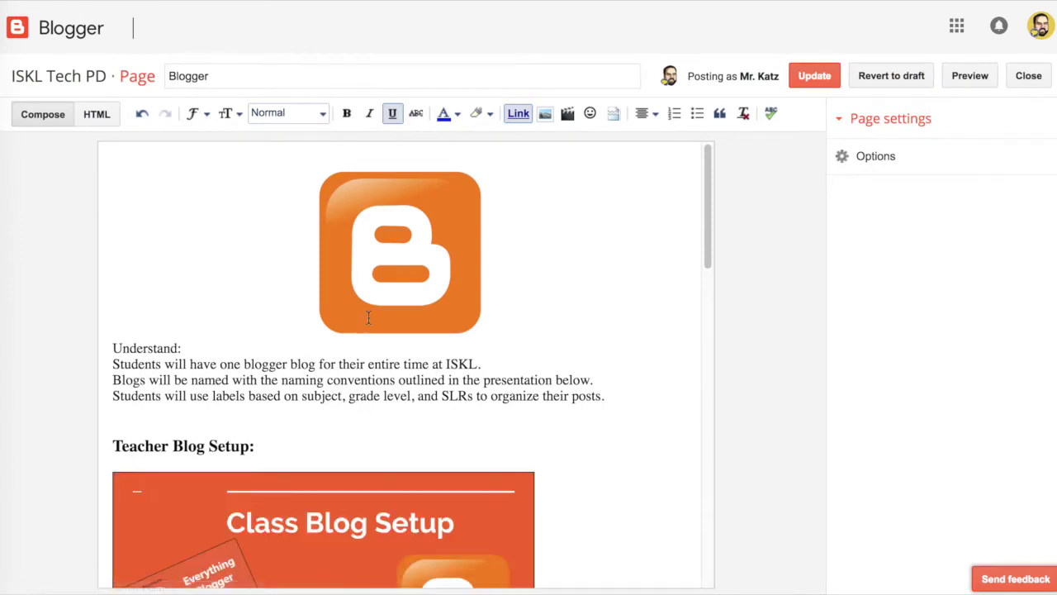
scroll(364, 305, down, 3)
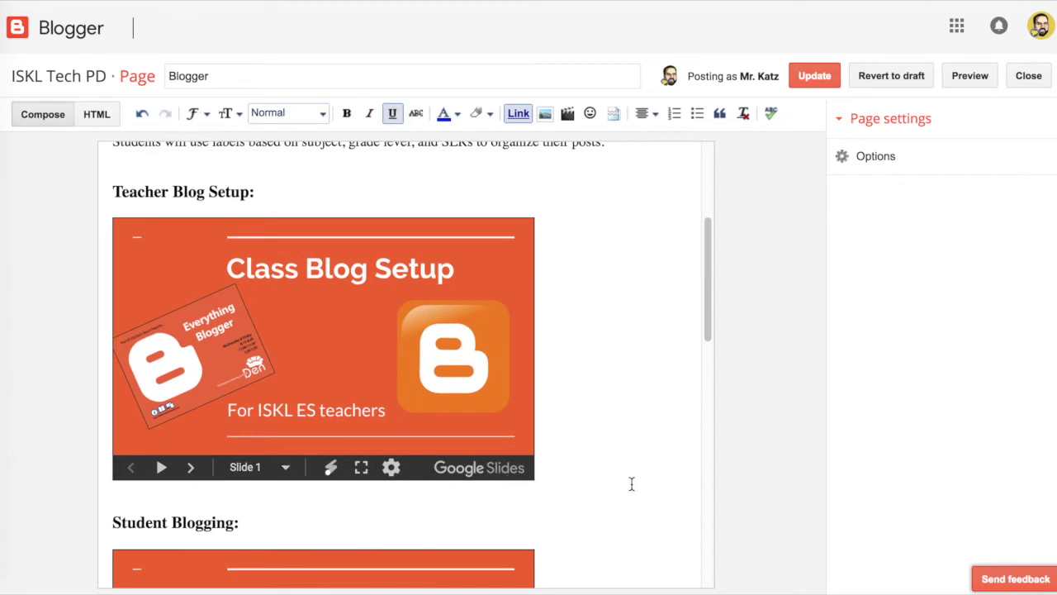
scroll(631, 482, down, 3)
scroll(631, 480, down, 2)
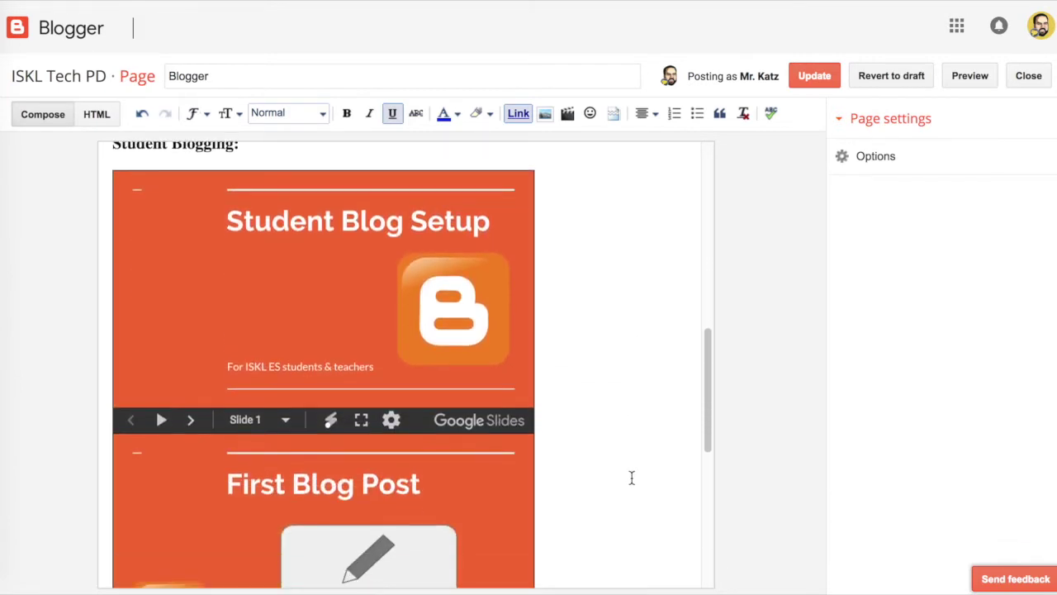
scroll(631, 475, down, 5)
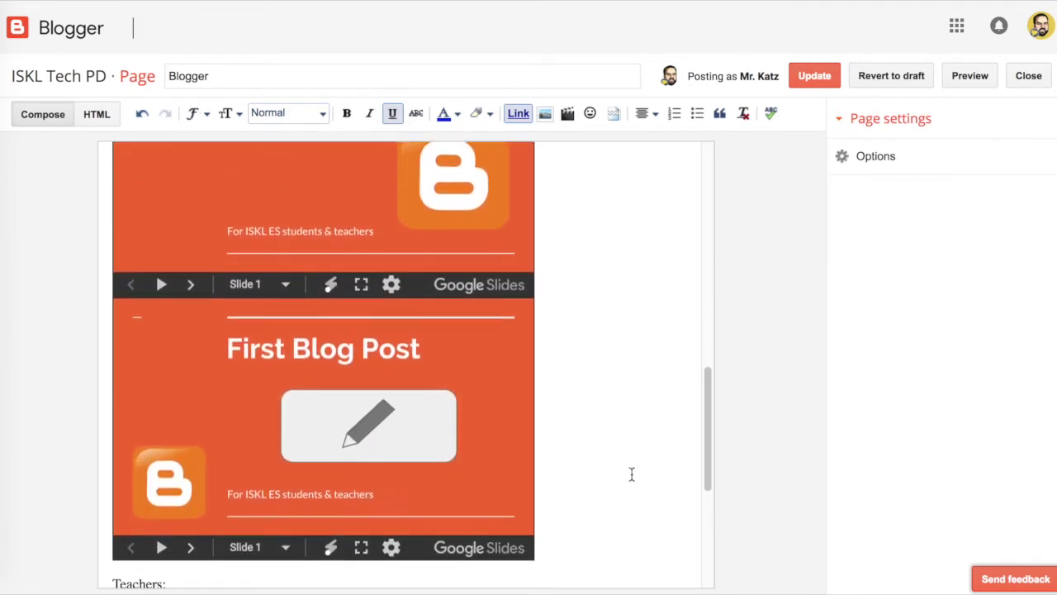
scroll(631, 474, down, 1)
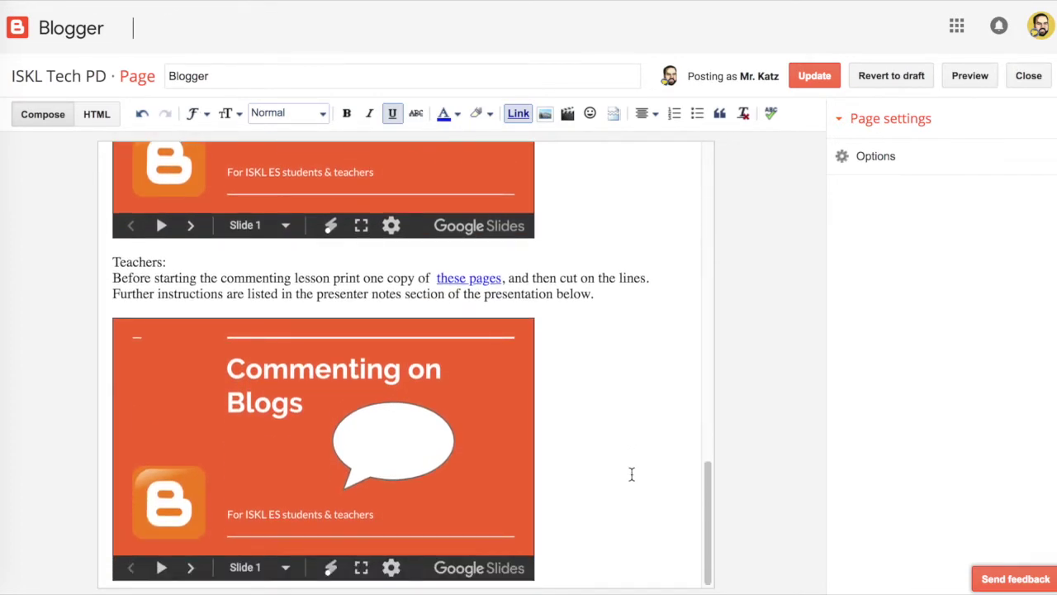
scroll(631, 474, up, 15)
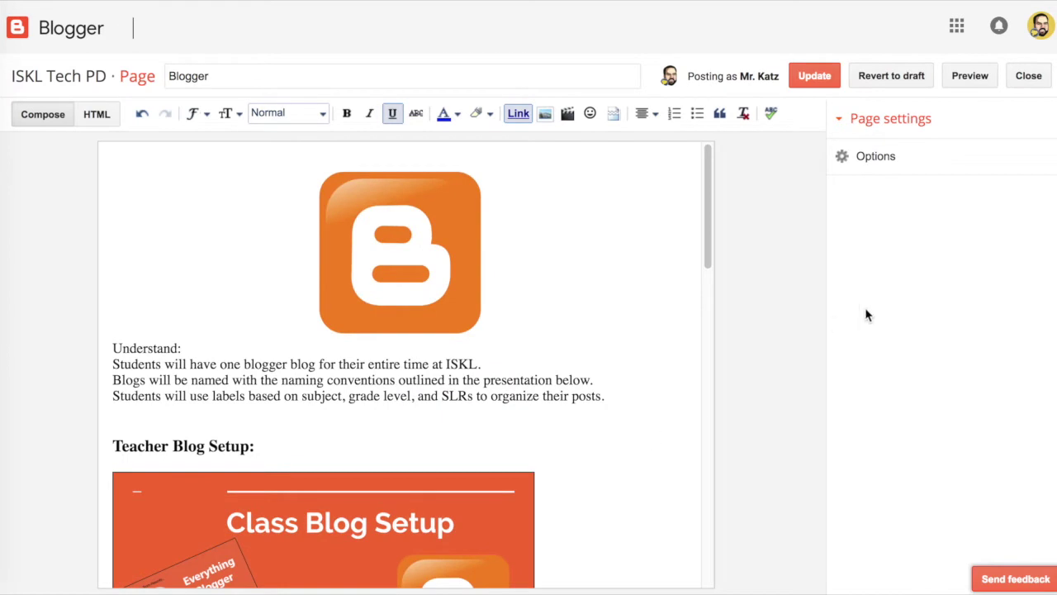
click(1027, 74)
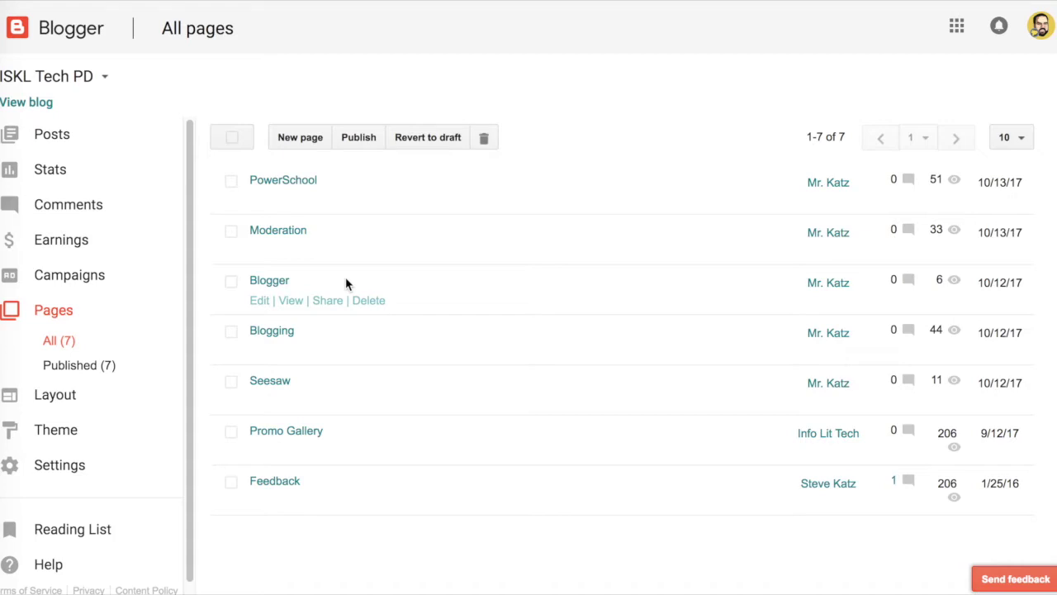
- Open the blog's theme settings and browse the theme gallery from Contempo through Travel, returning to the current theme
click(58, 427)
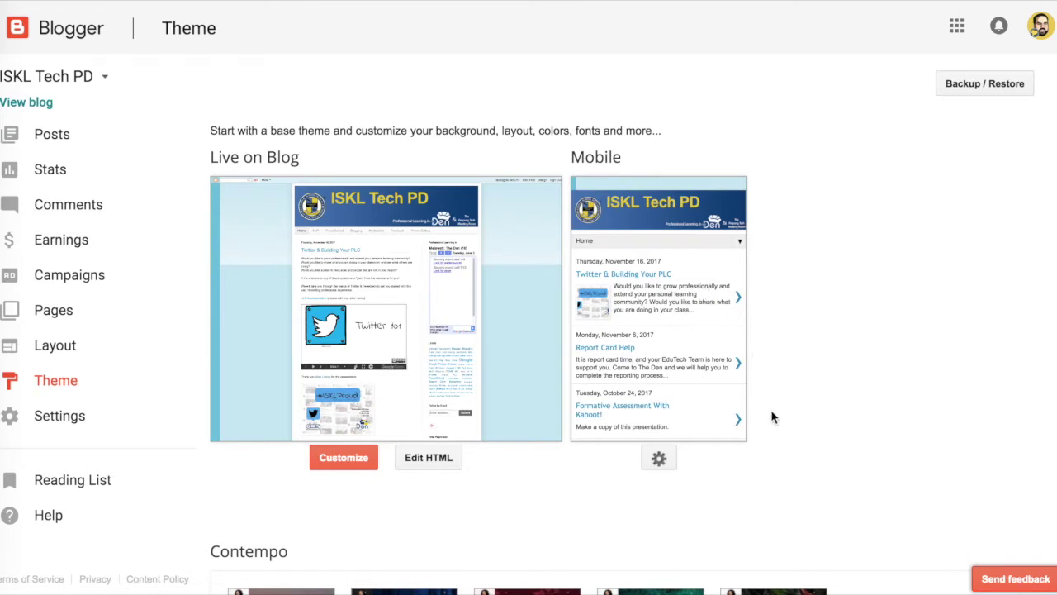
scroll(772, 417, down, 5)
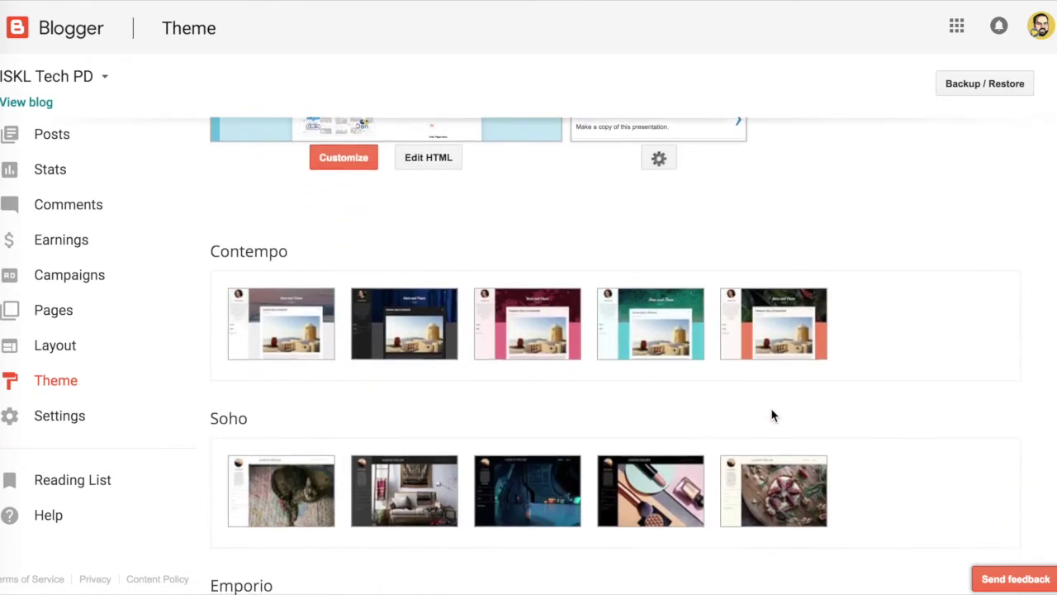
scroll(772, 417, down, 2)
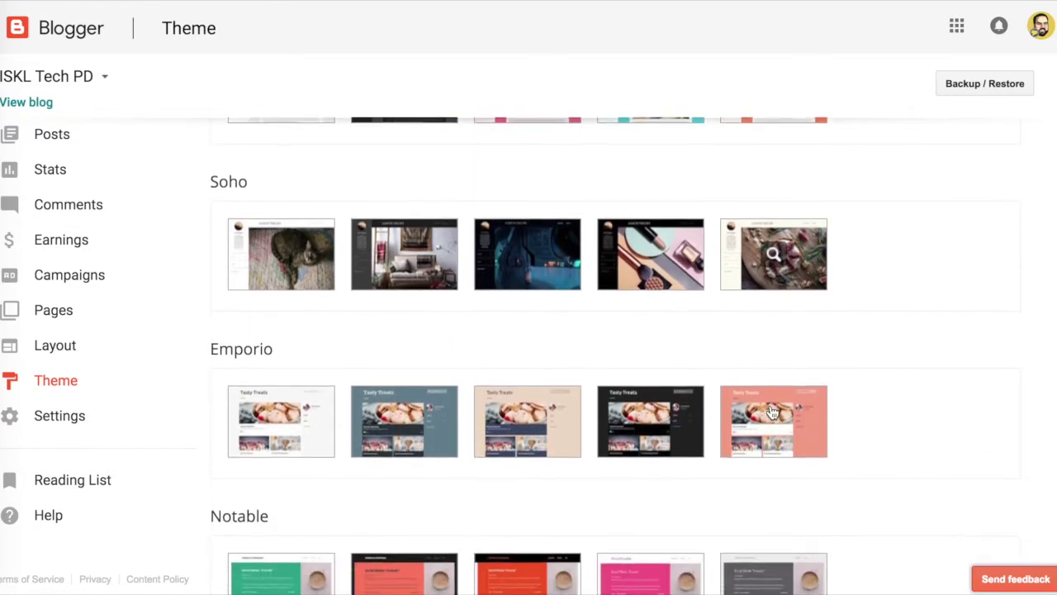
scroll(699, 332, down, 3)
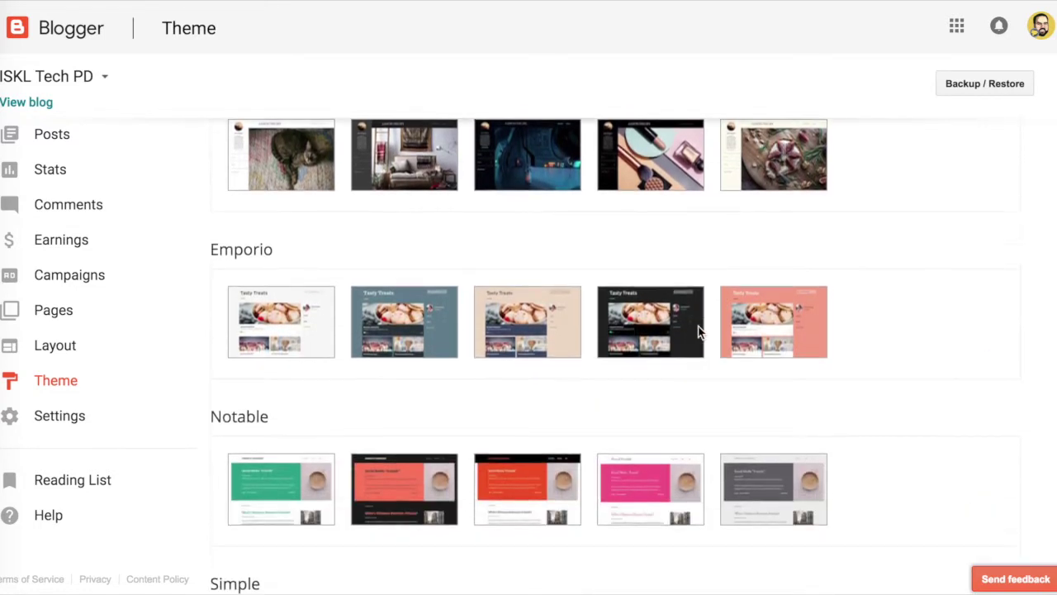
scroll(699, 331, down, 4)
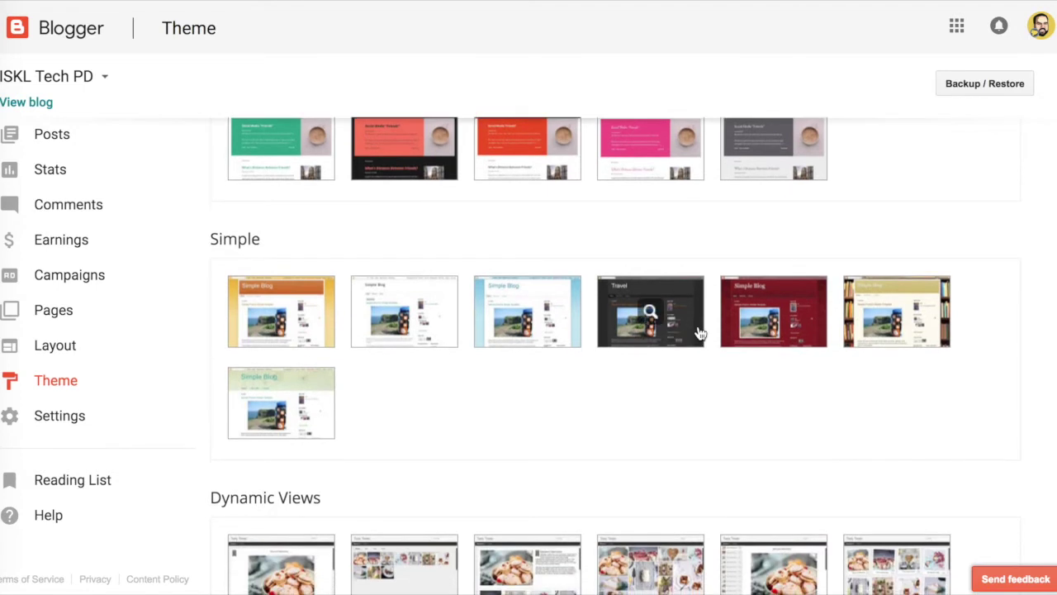
scroll(699, 331, down, 4)
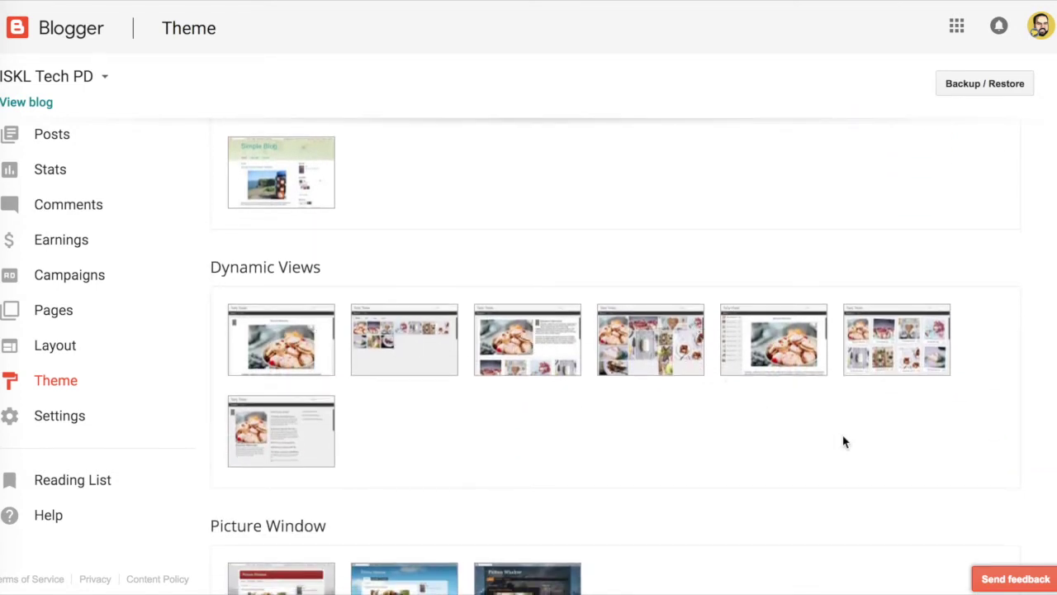
scroll(843, 442, down, 7)
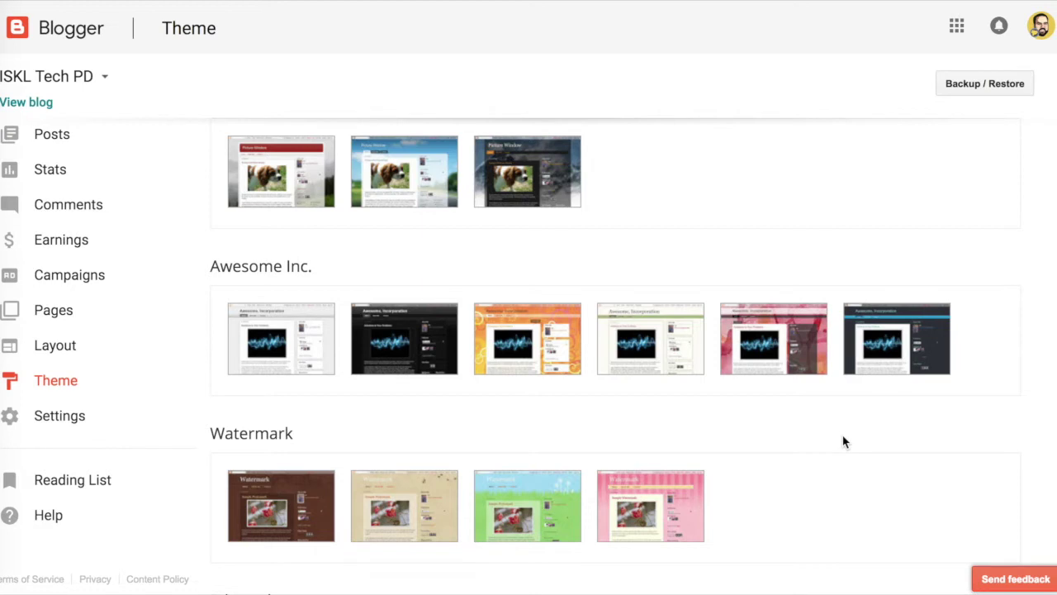
scroll(844, 442, down, 3)
scroll(843, 442, down, 5)
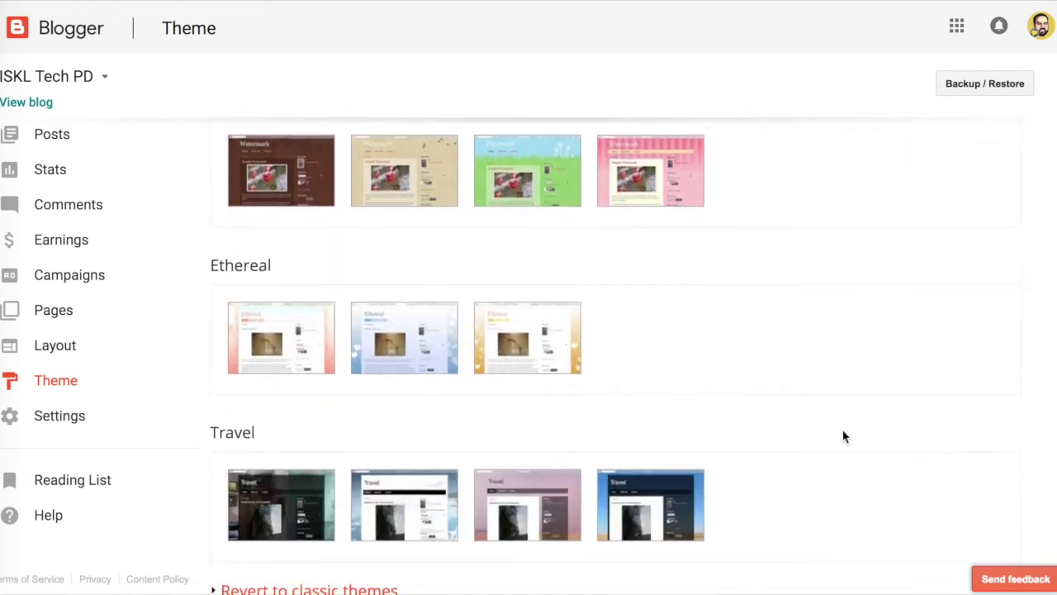
scroll(843, 437, up, 2)
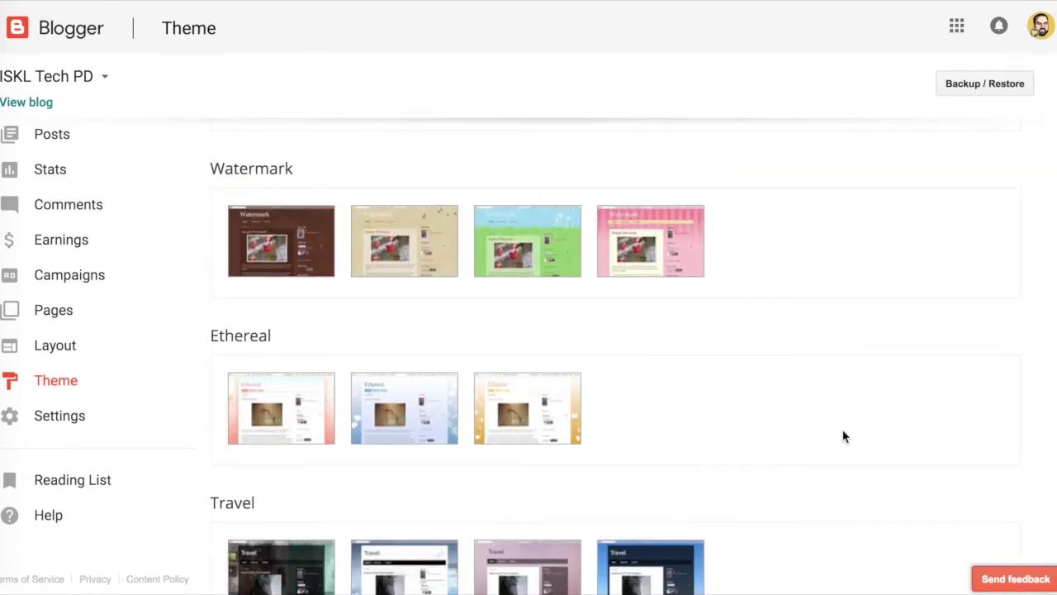
scroll(843, 437, up, 11)
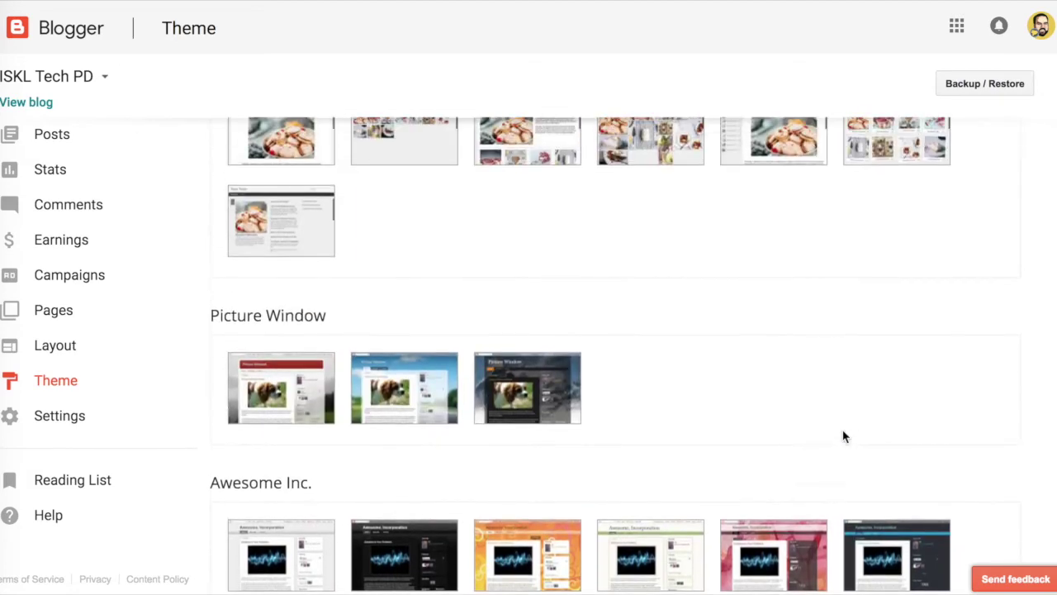
scroll(843, 437, up, 10)
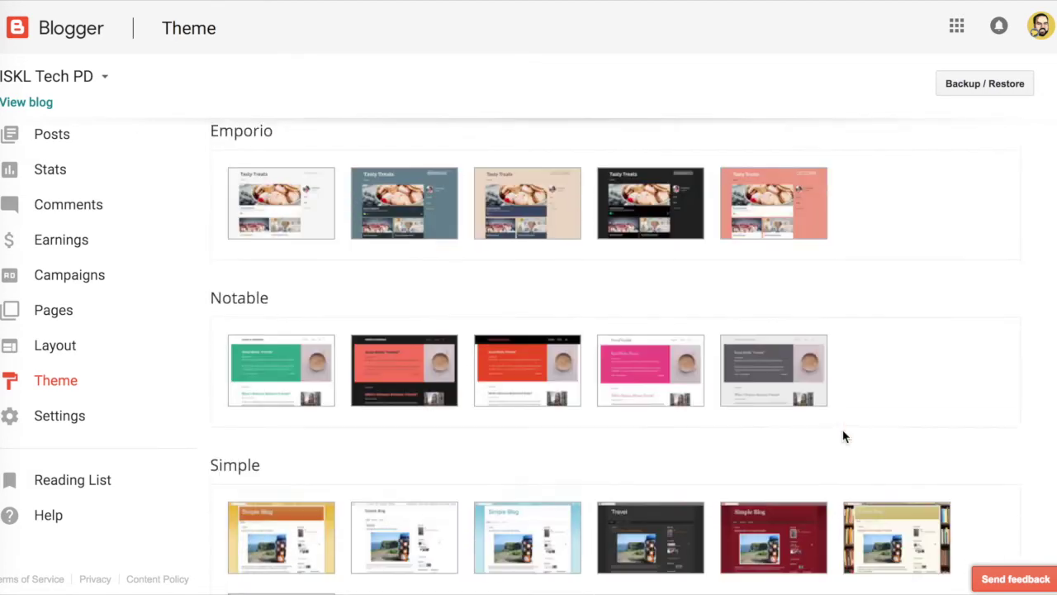
scroll(843, 437, up, 9)
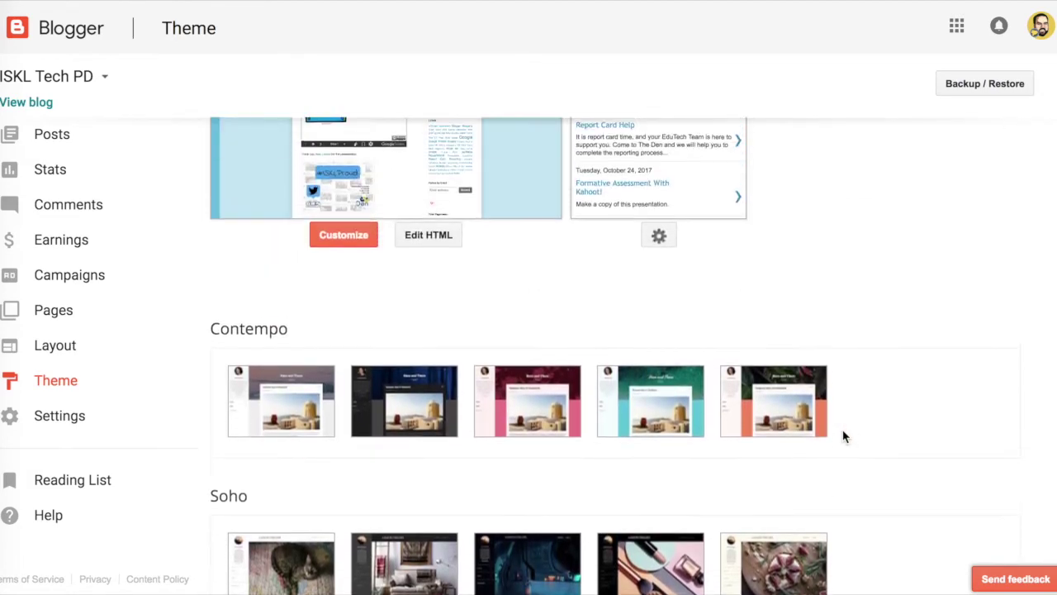
scroll(844, 437, up, 3)
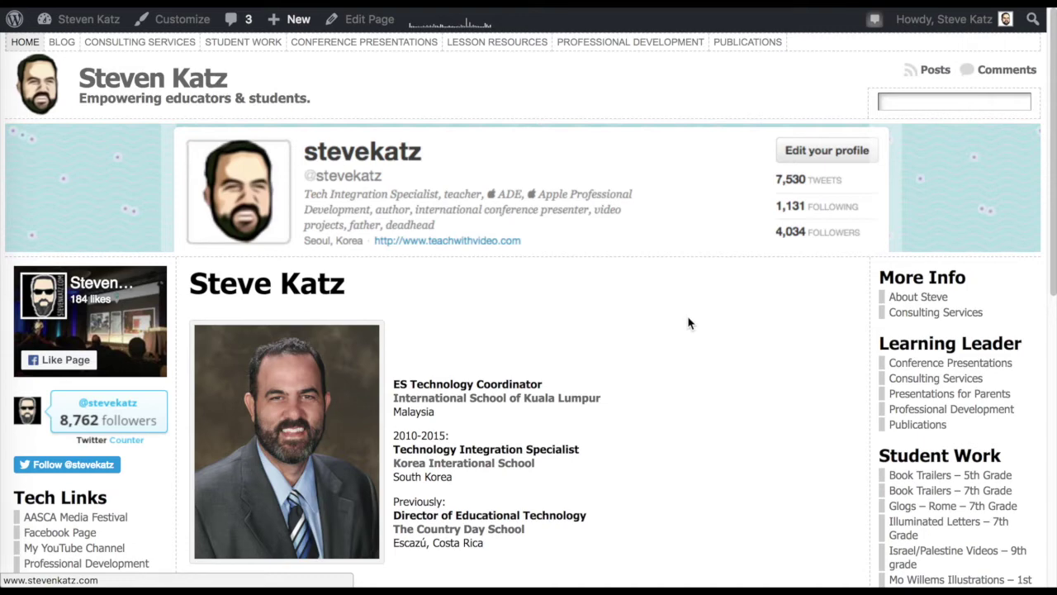
- Examine the WordPress site's home page, including its side link lists, widgets and footer, and return to the header
scroll(690, 323, down, 10)
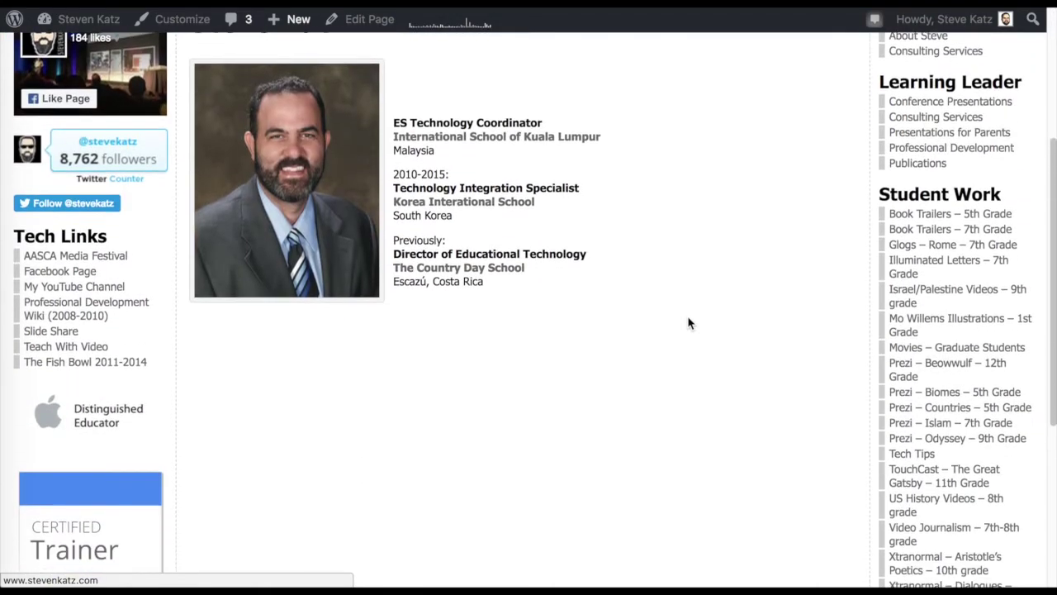
scroll(690, 323, down, 2)
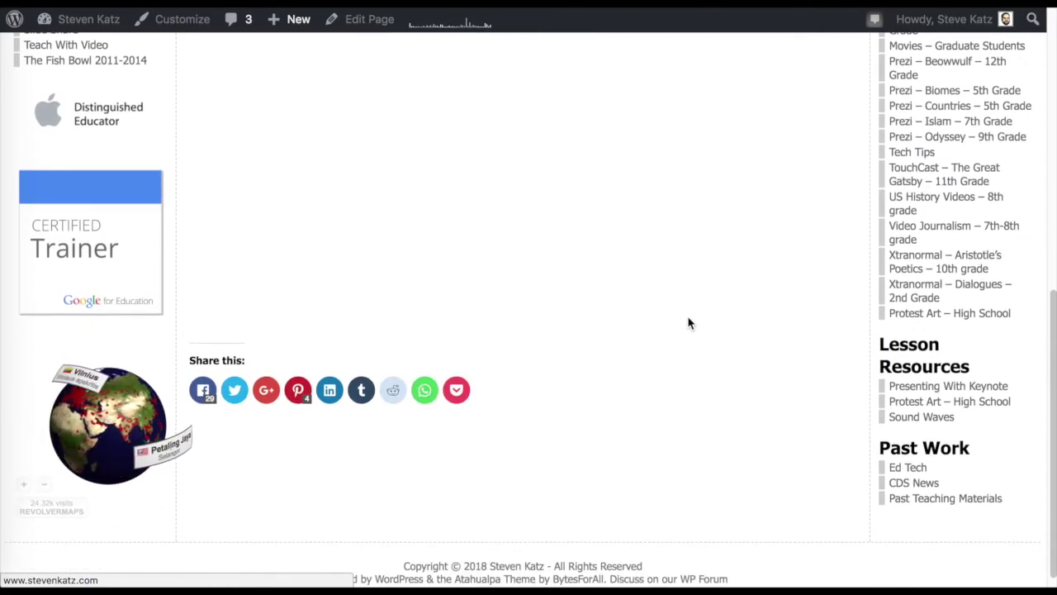
scroll(690, 323, up, 1)
scroll(690, 323, down, 2)
scroll(689, 323, up, 2)
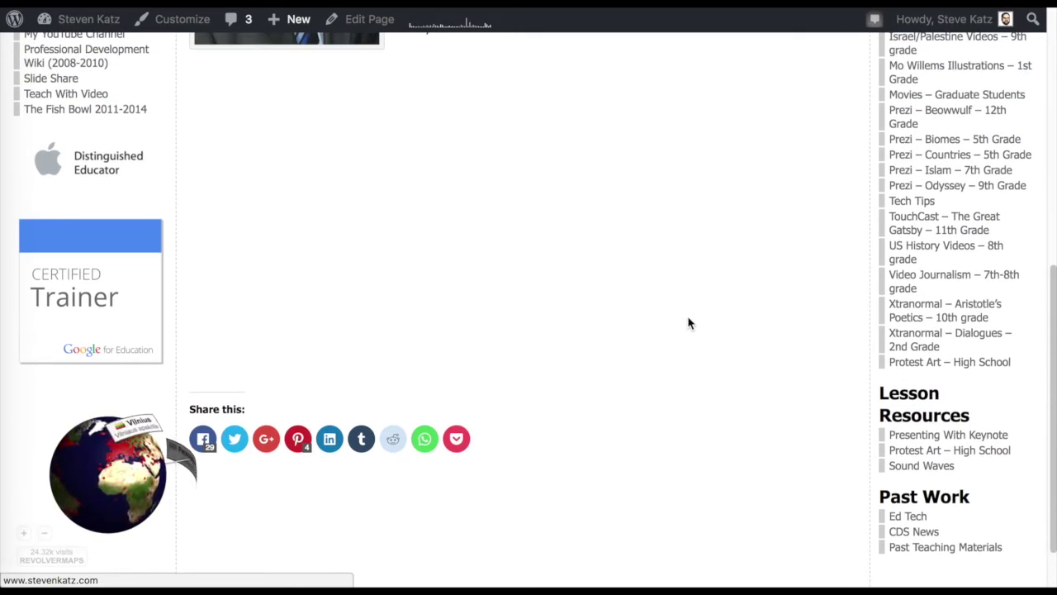
scroll(690, 323, up, 3)
scroll(690, 323, up, 12)
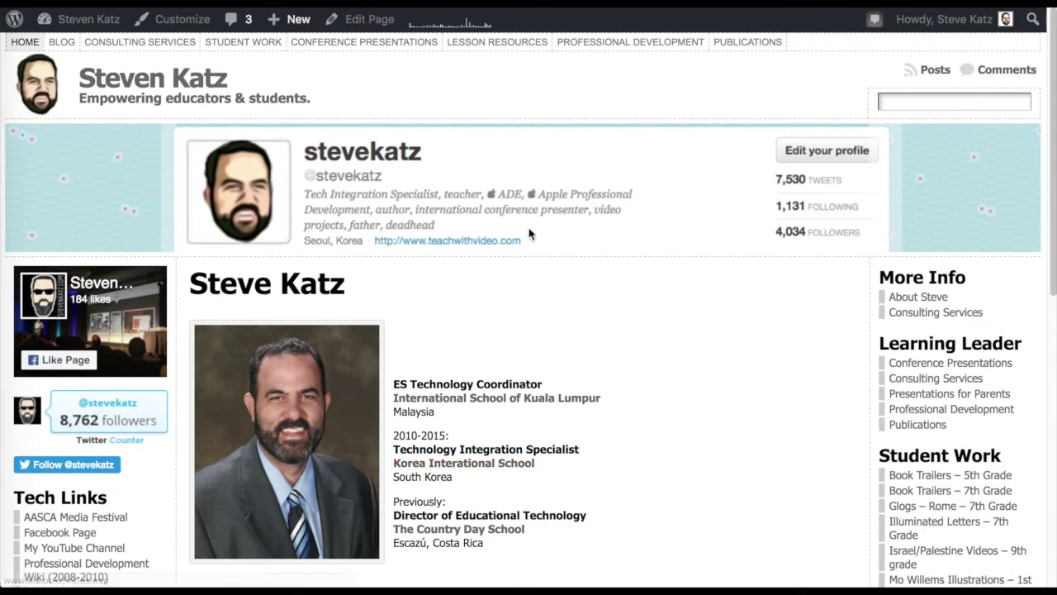
scroll(486, 313, down, 1)
scroll(485, 312, up, 3)
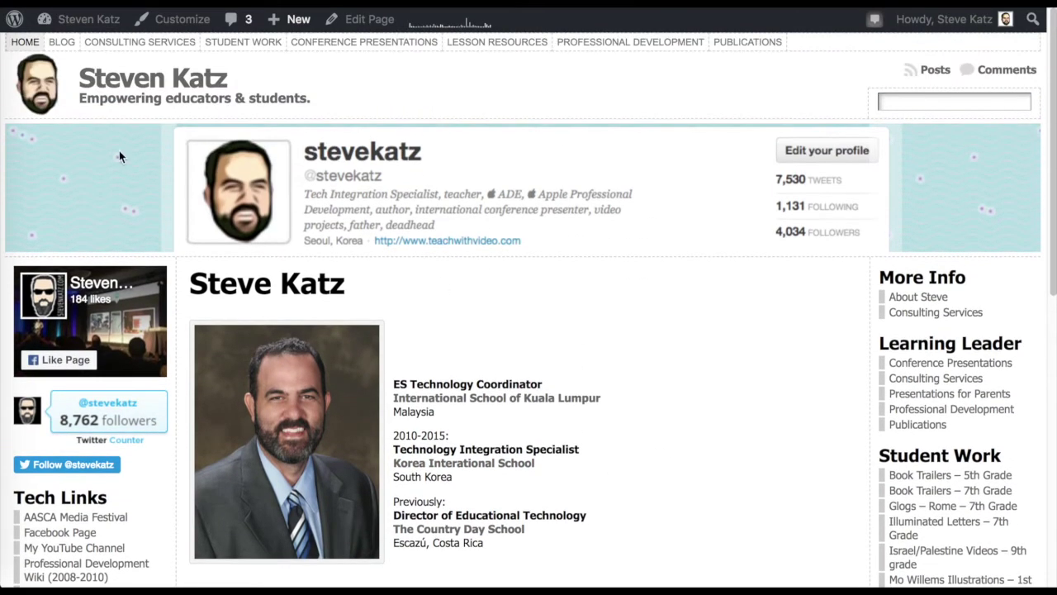
- Open the WordPress site's Blog page, skim its posts from Hollywood In Your Pocket onward, and return towards the beginning
click(67, 47)
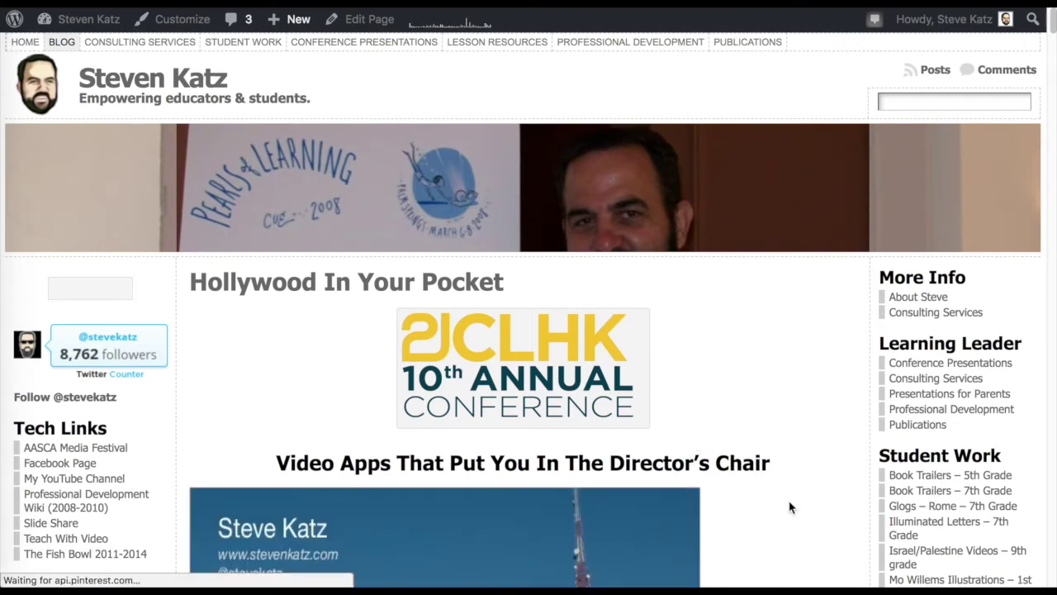
scroll(808, 423, down, 5)
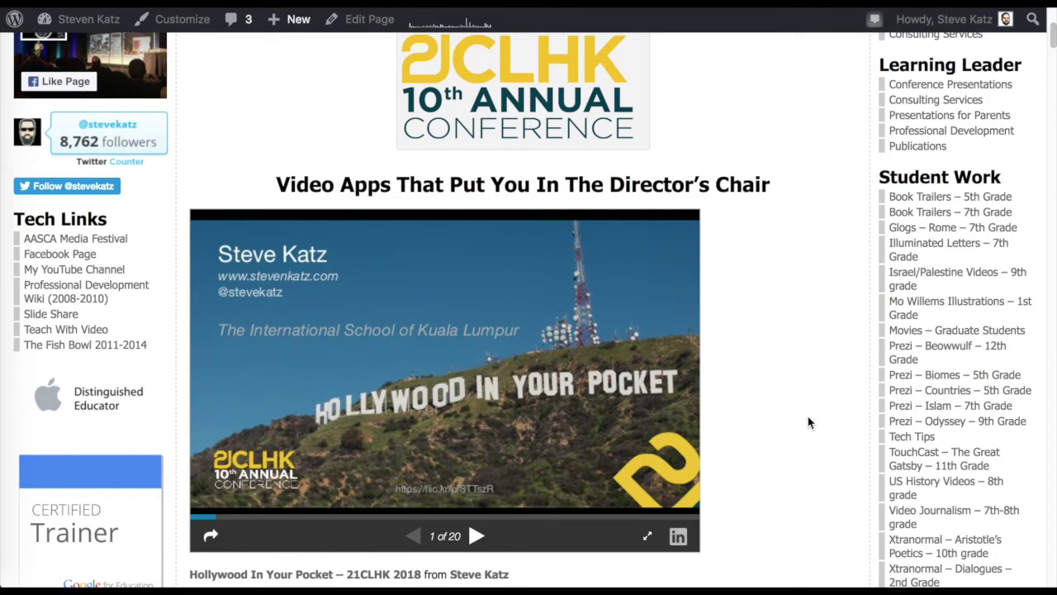
scroll(808, 421, down, 2)
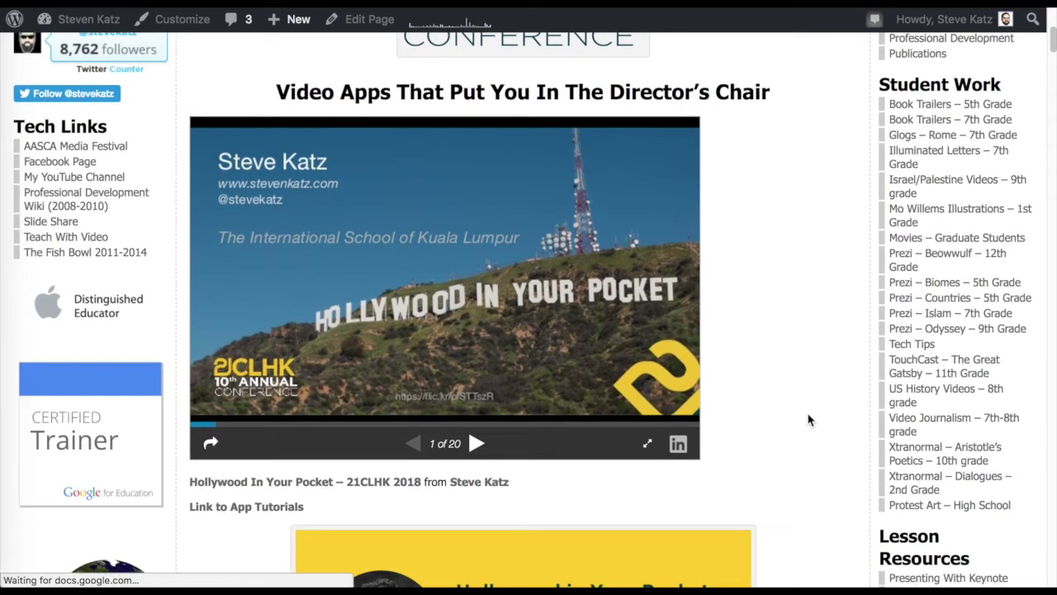
scroll(808, 421, down, 15)
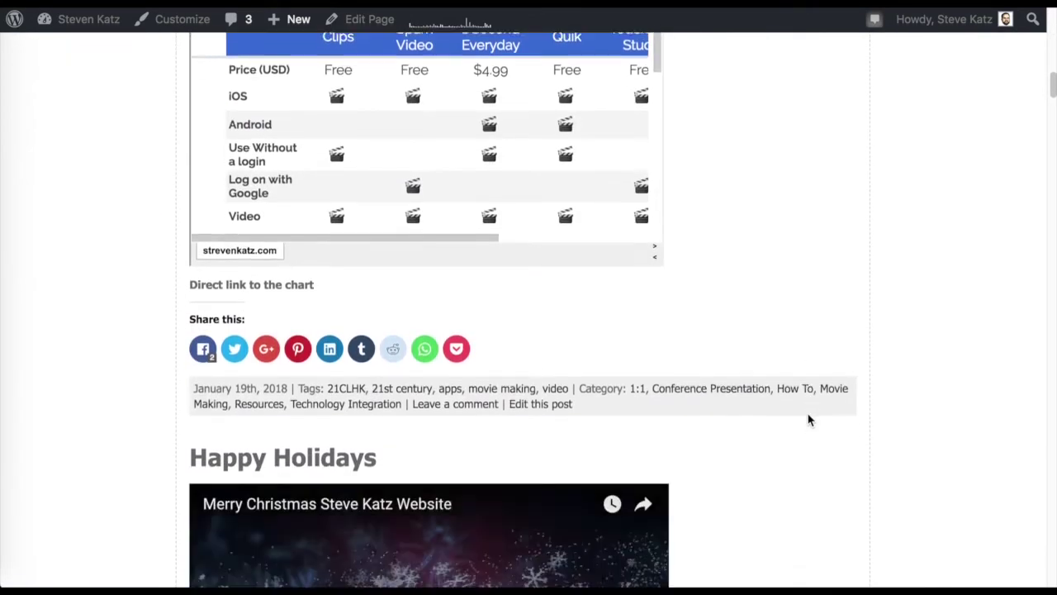
scroll(808, 421, down, 15)
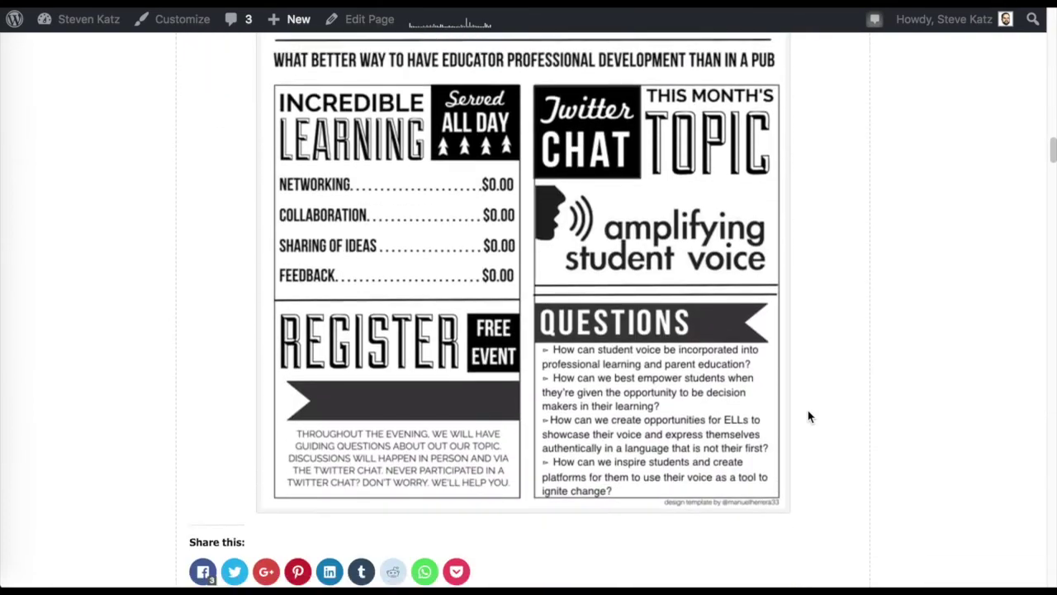
scroll(808, 417, up, 20)
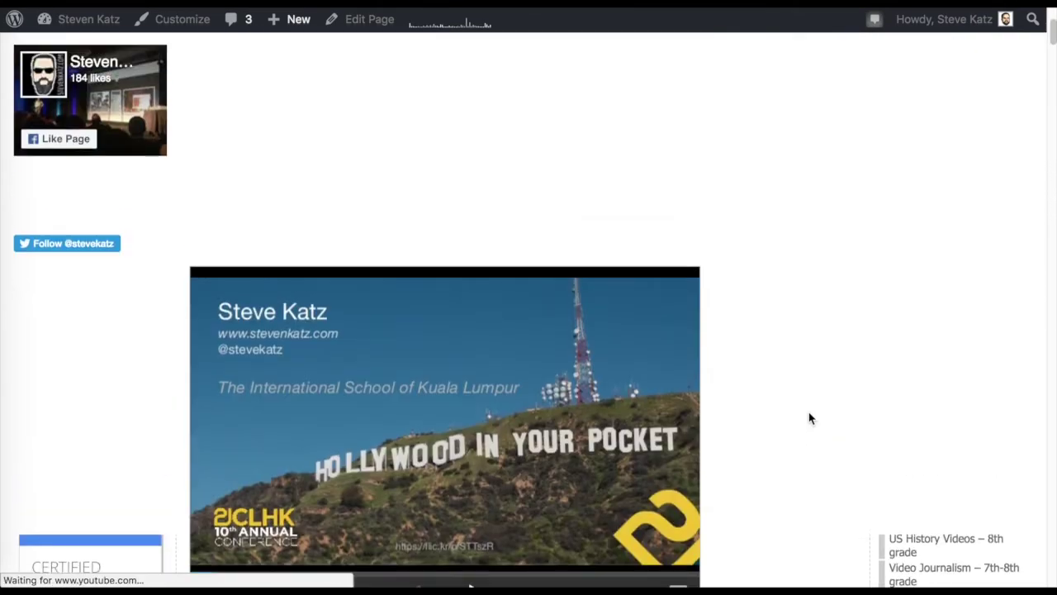
scroll(810, 418, up, 5)
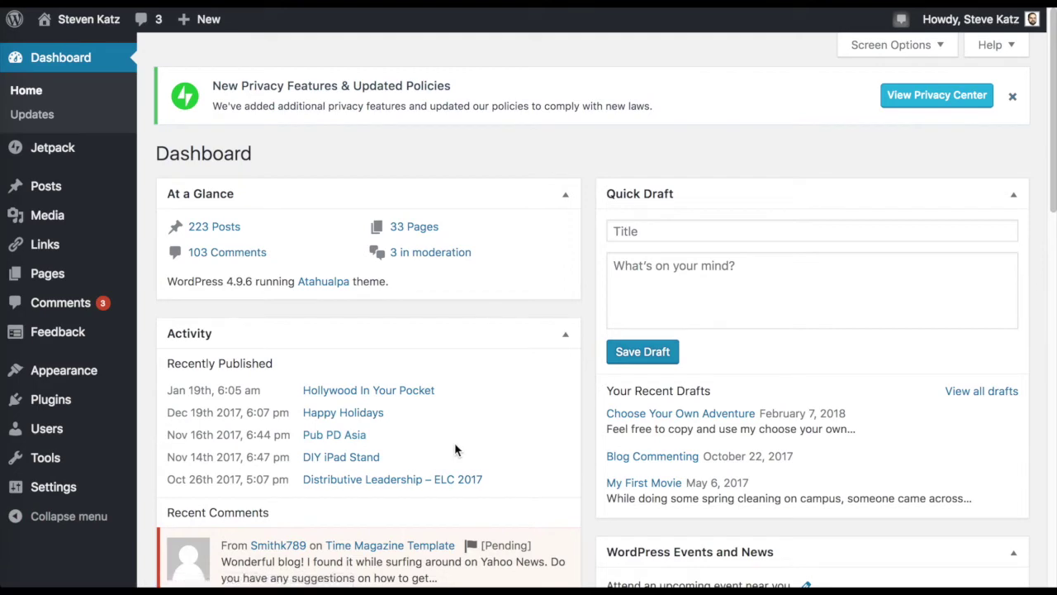
- Review the WordPress dashboard's At a Glance, Quick Draft, Activity, Recent Comments and Site Stats sections down to the end
scroll(456, 449, down, 3)
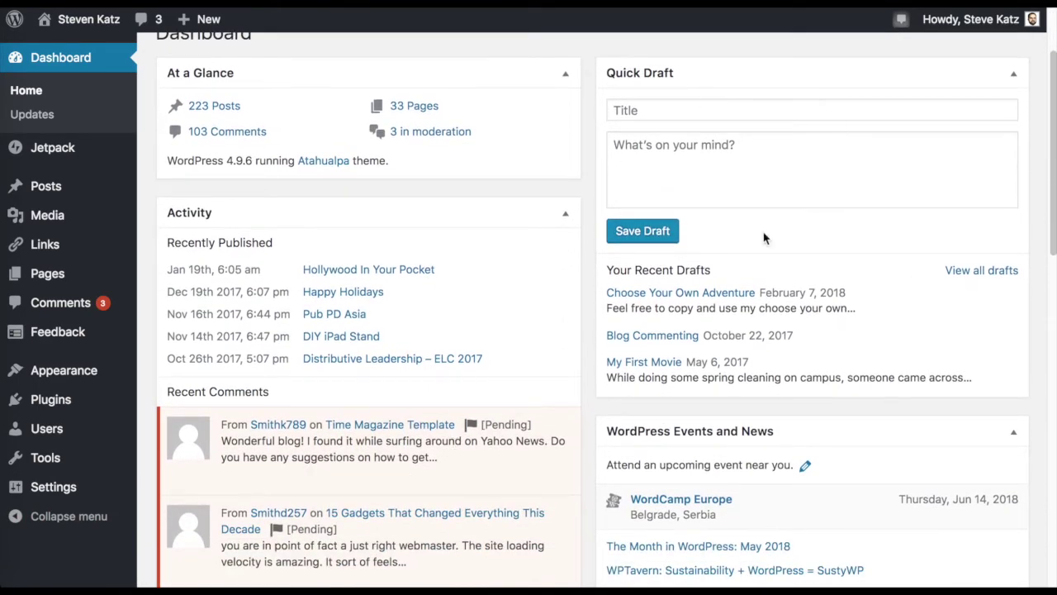
scroll(618, 440, down, 1)
scroll(618, 440, up, 1)
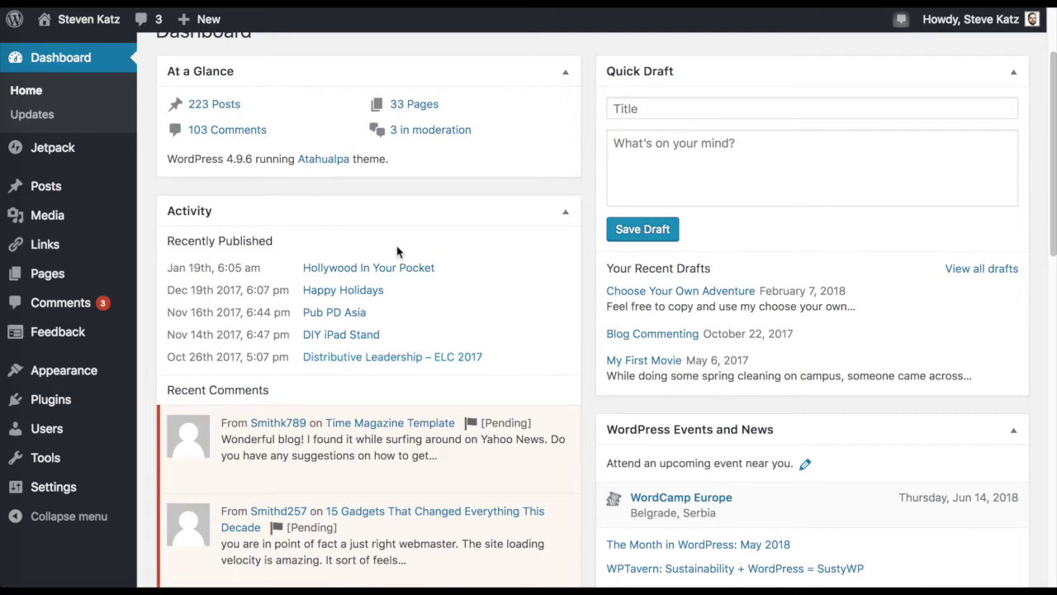
scroll(397, 252, down, 6)
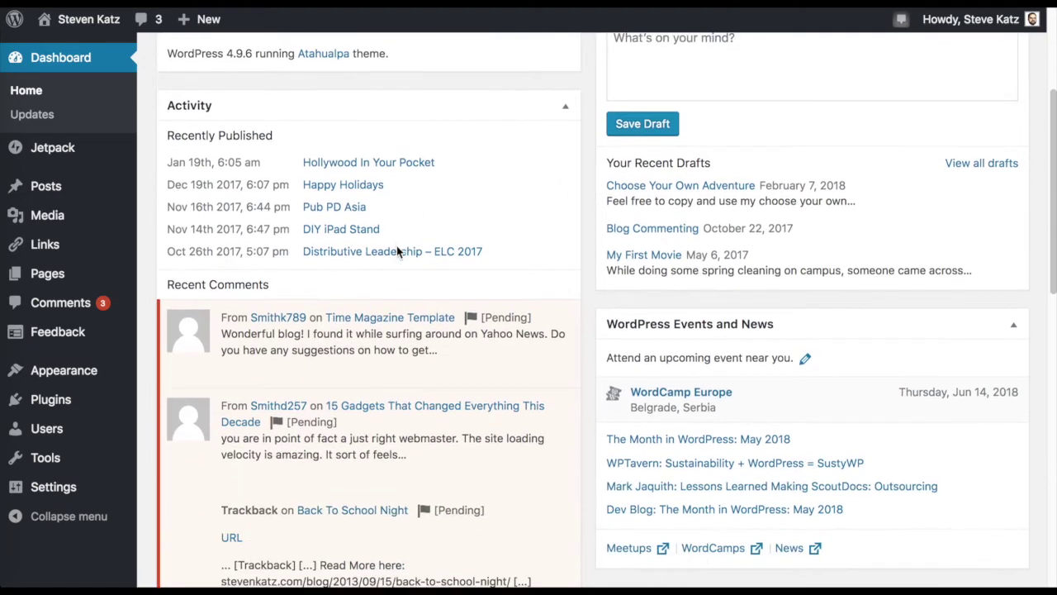
scroll(397, 246, down, 4)
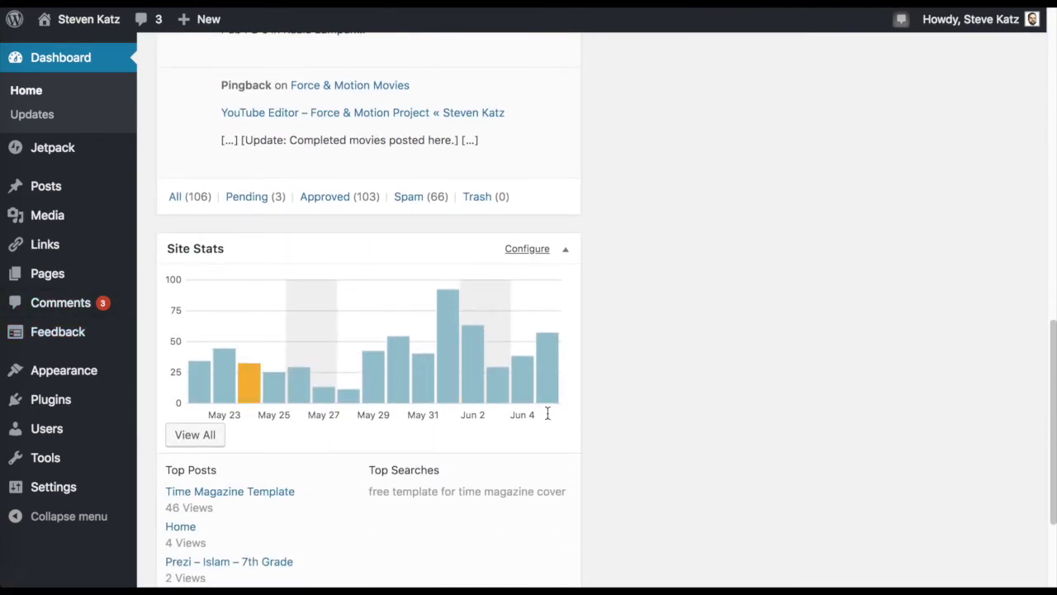
scroll(622, 404, down, 1)
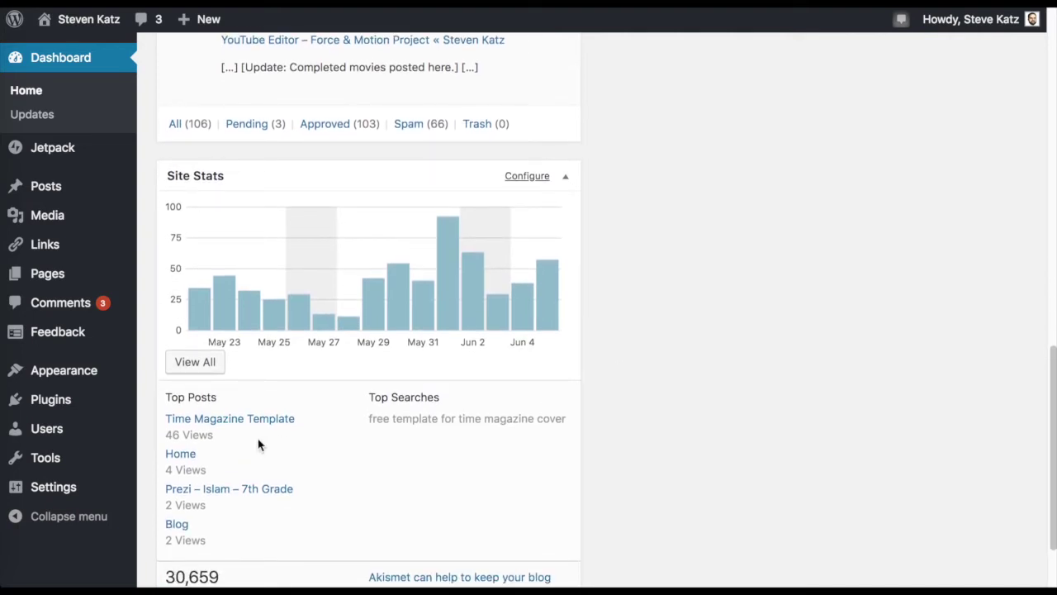
scroll(395, 490, down, 2)
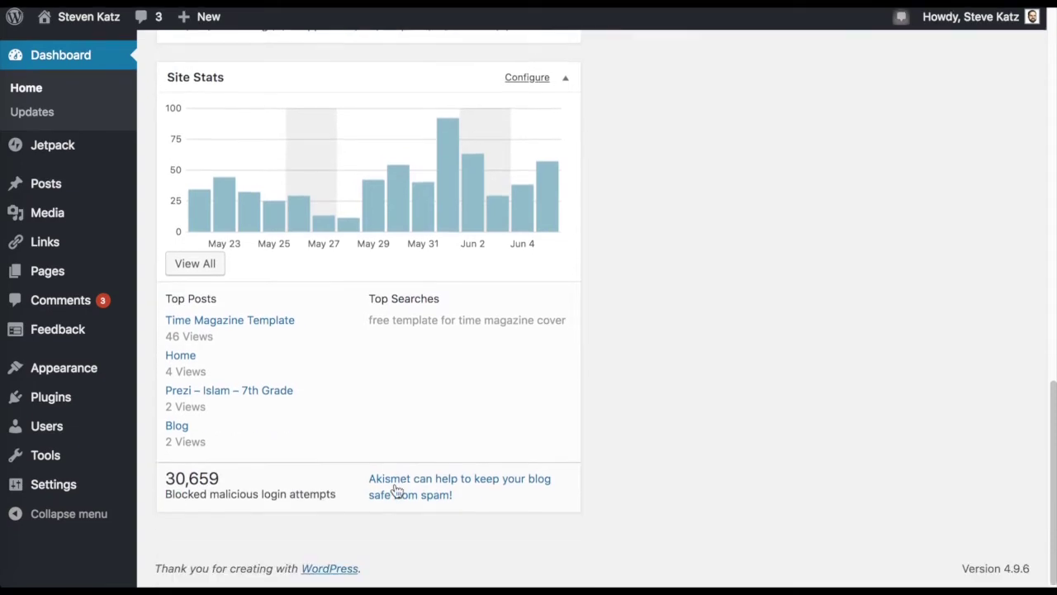
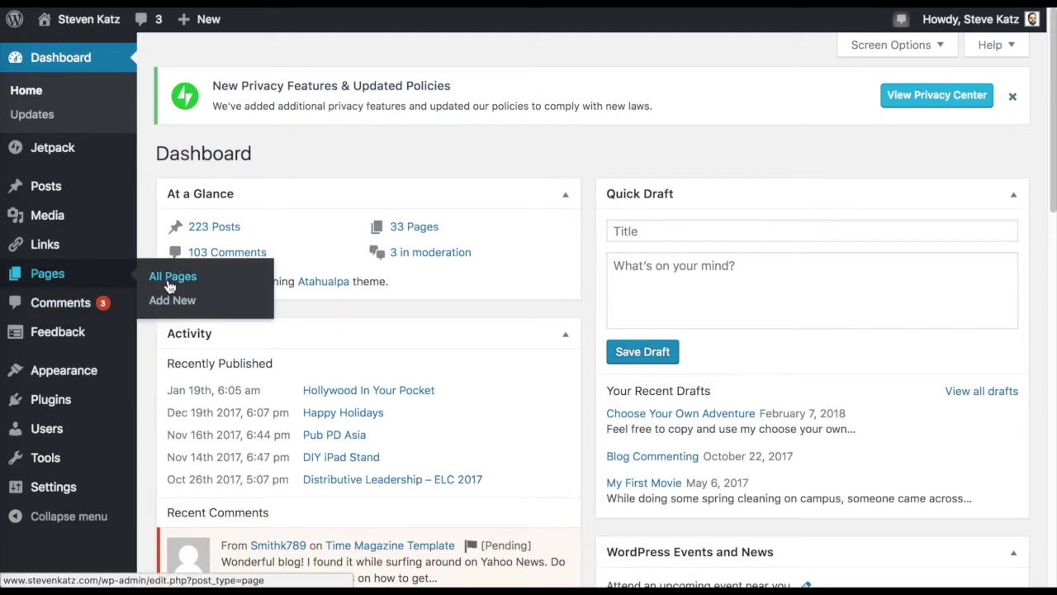
- Show the list of all pages in the WordPress dashboard and look through it to the end
click(160, 281)
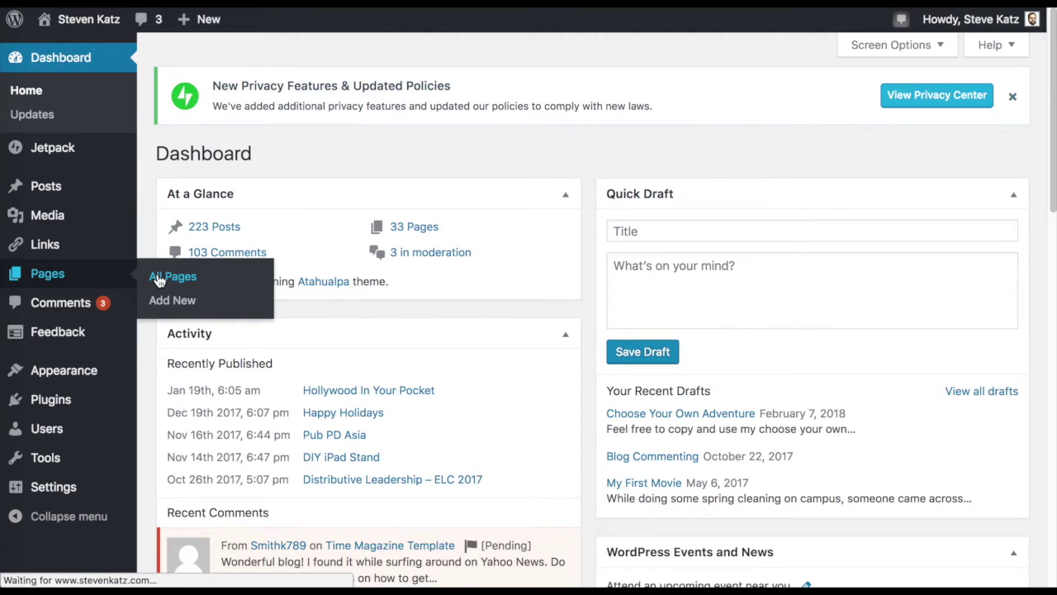
mouse_move(432, 290)
scroll(431, 291, down, 1)
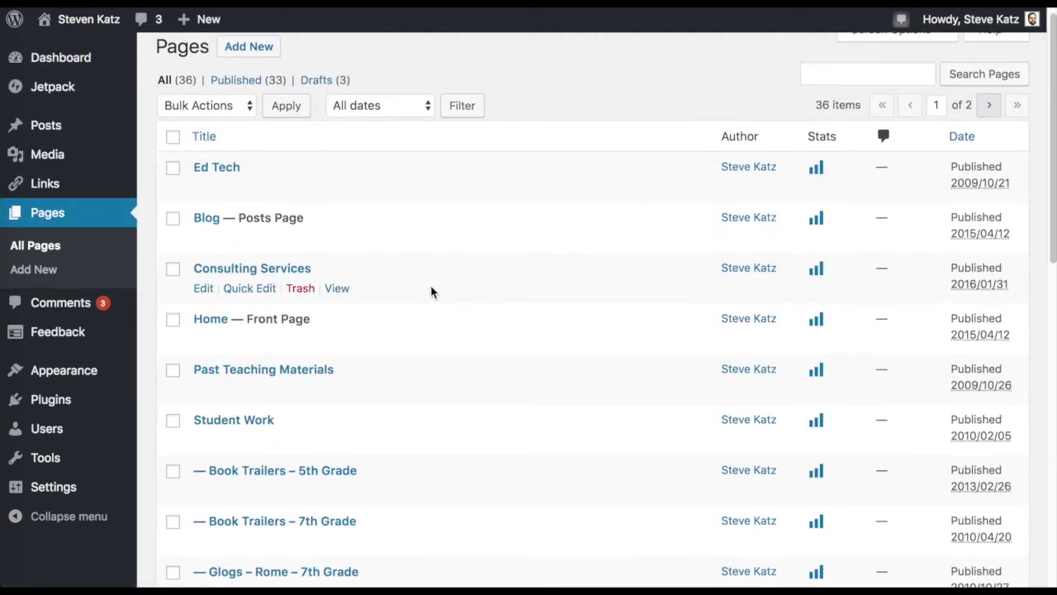
scroll(431, 291, down, 6)
scroll(430, 292, down, 10)
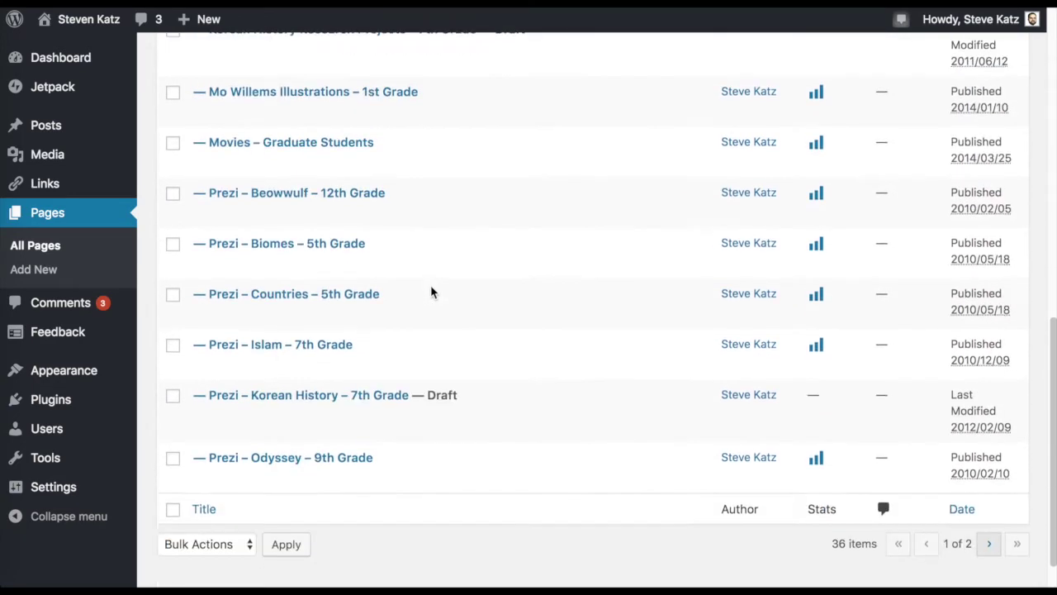
- Look through the WordPress list of all pages to its end and return to the main pages at the beginning
scroll(431, 291, down, 1)
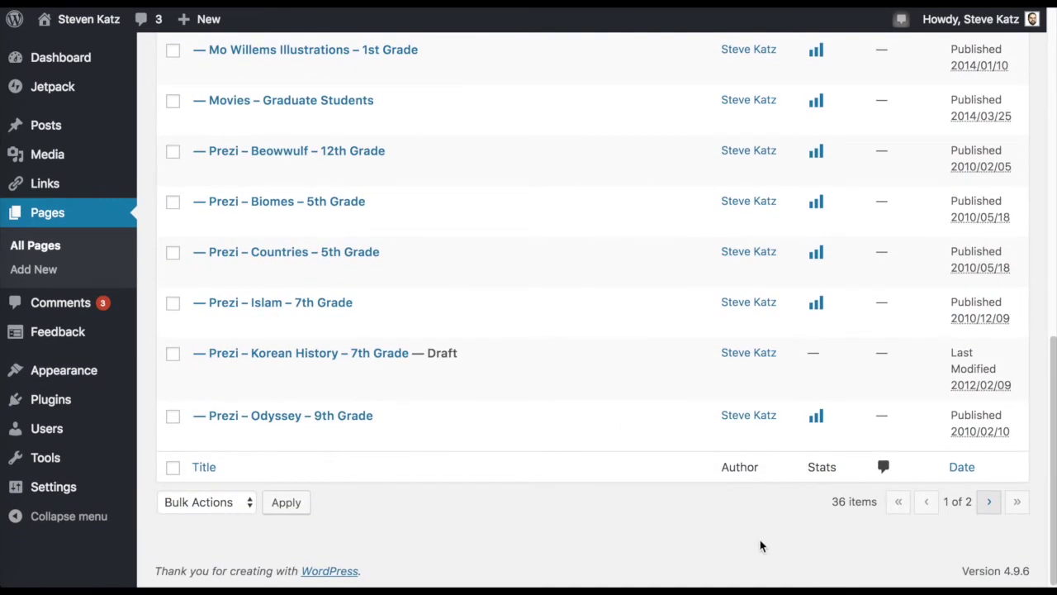
scroll(760, 541, up, 5)
scroll(761, 543, up, 13)
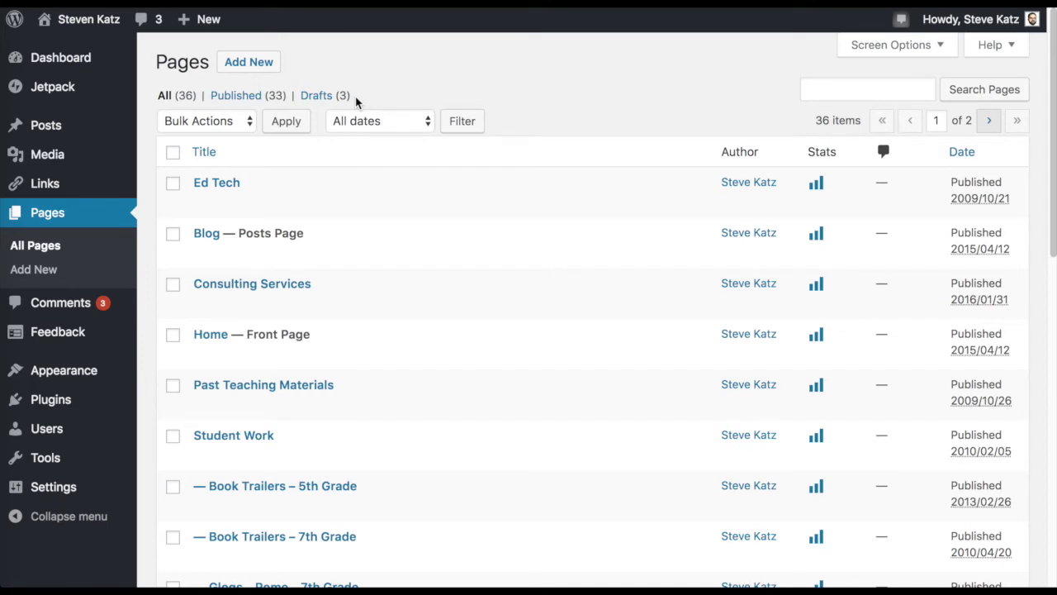
scroll(419, 341, down, 3)
scroll(419, 342, down, 10)
scroll(419, 341, down, 6)
scroll(419, 341, up, 10)
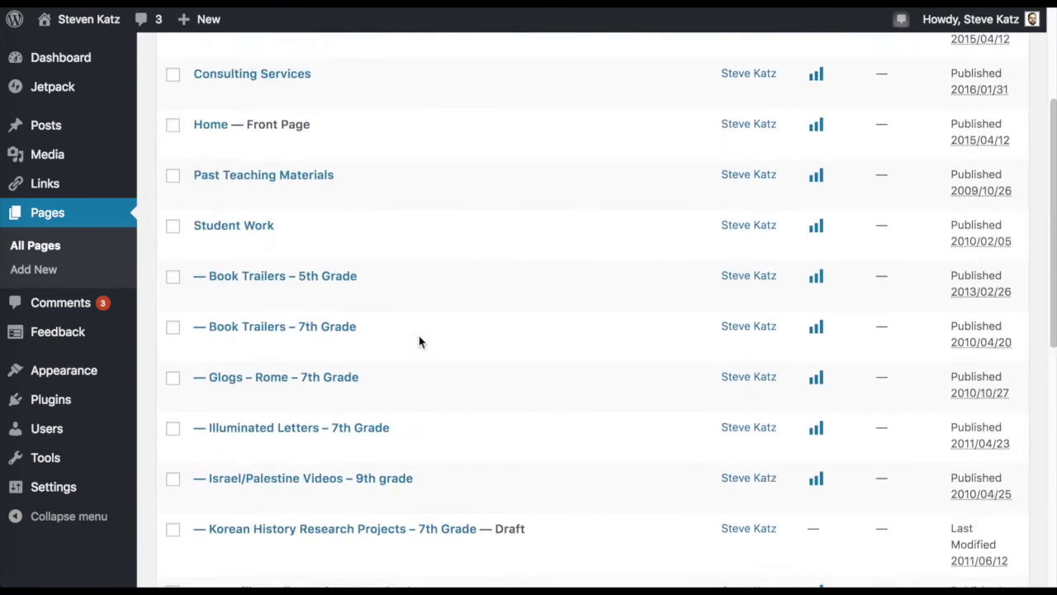
scroll(419, 341, up, 5)
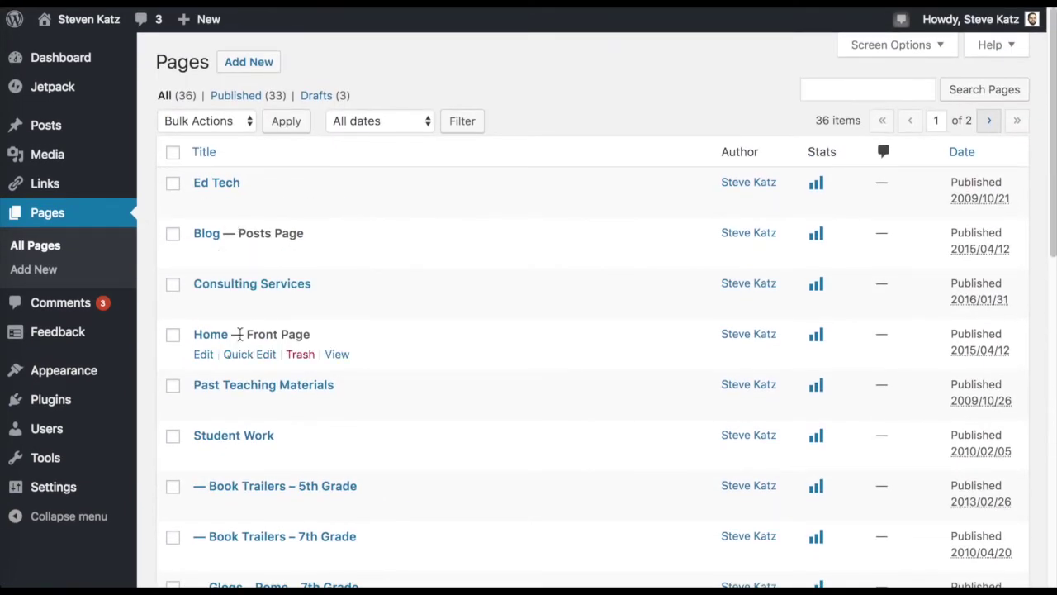
- Open the Ed Tech page for editing and review its content, page attributes, sharing setting and Atahualpa Page Options
click(202, 186)
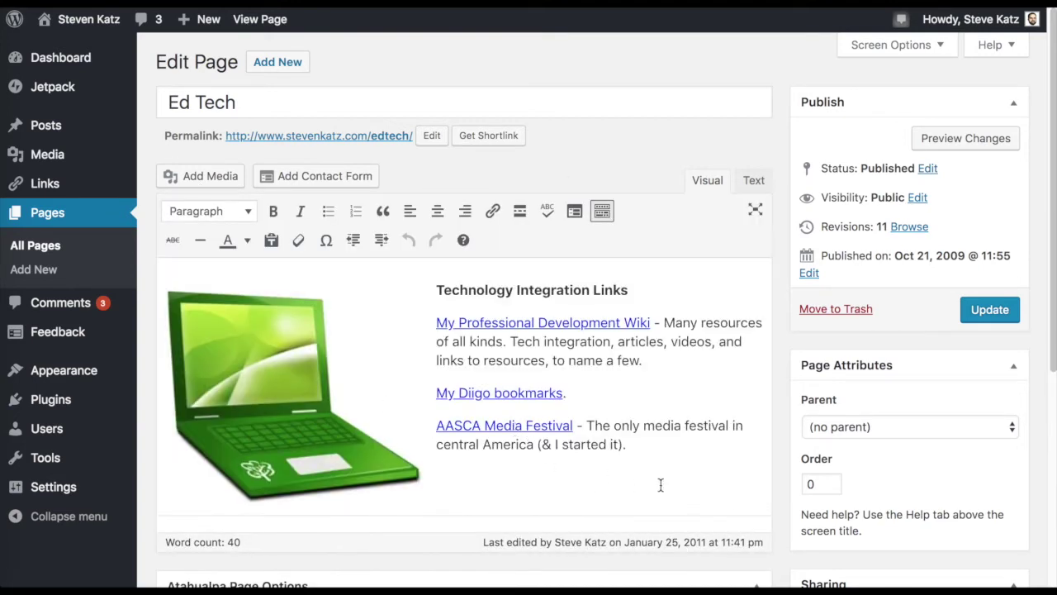
scroll(661, 485, down, 1)
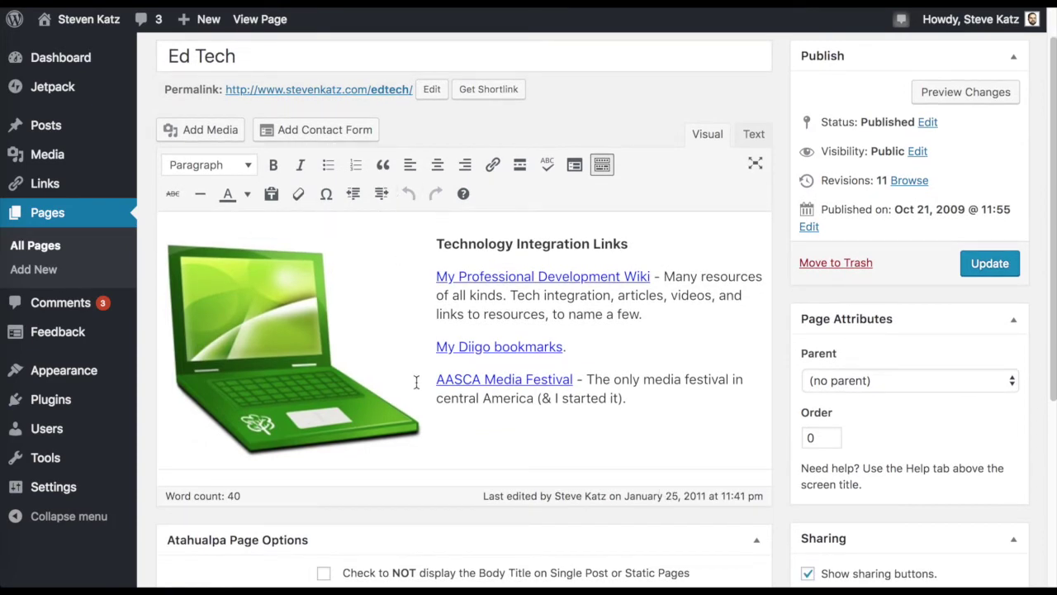
scroll(411, 378, down, 2)
scroll(410, 379, down, 4)
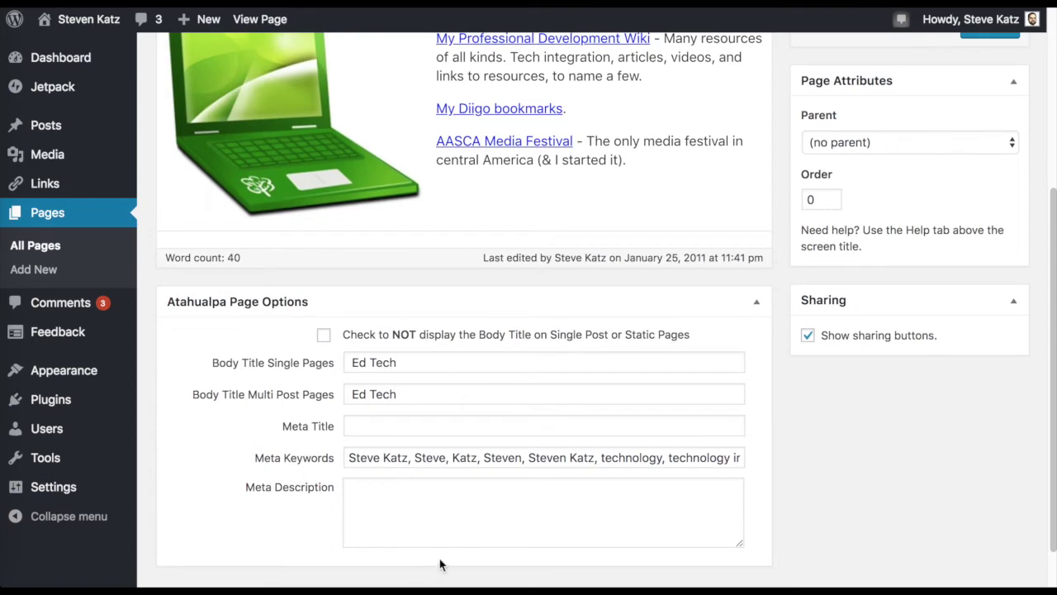
scroll(528, 349, up, 6)
scroll(530, 347, up, 2)
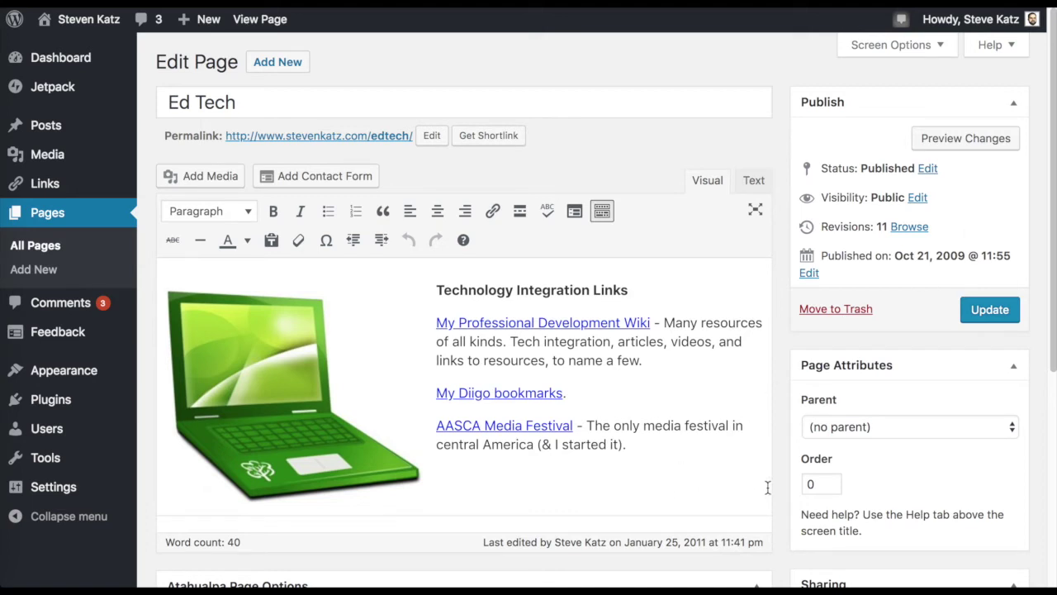
scroll(768, 491, down, 4)
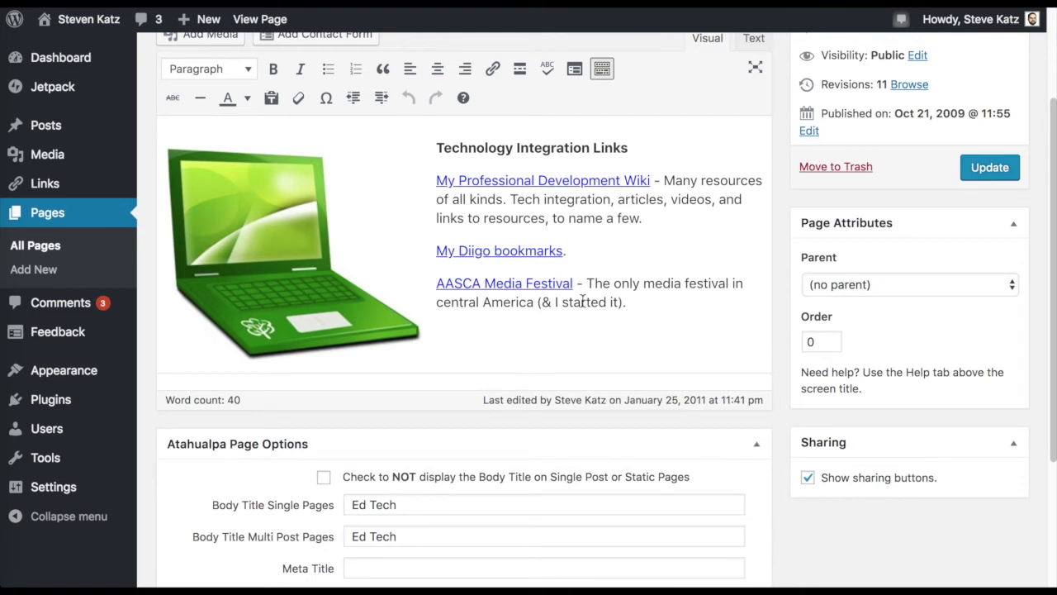
scroll(583, 301, up, 4)
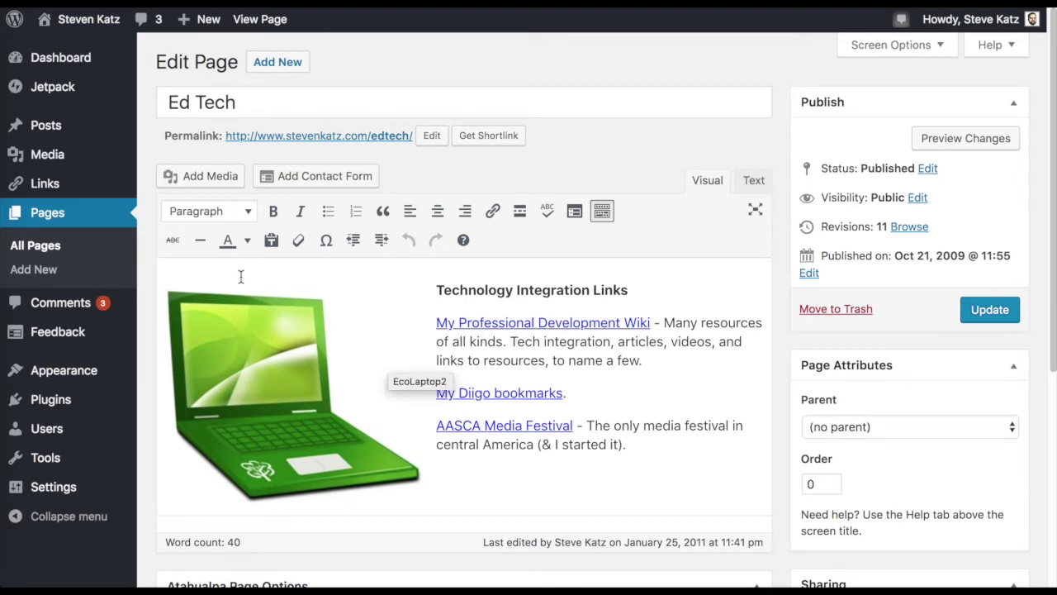
- Show the list of all posts and open the Hollywood In Your Pocket post for editing
mouse_move(49, 130)
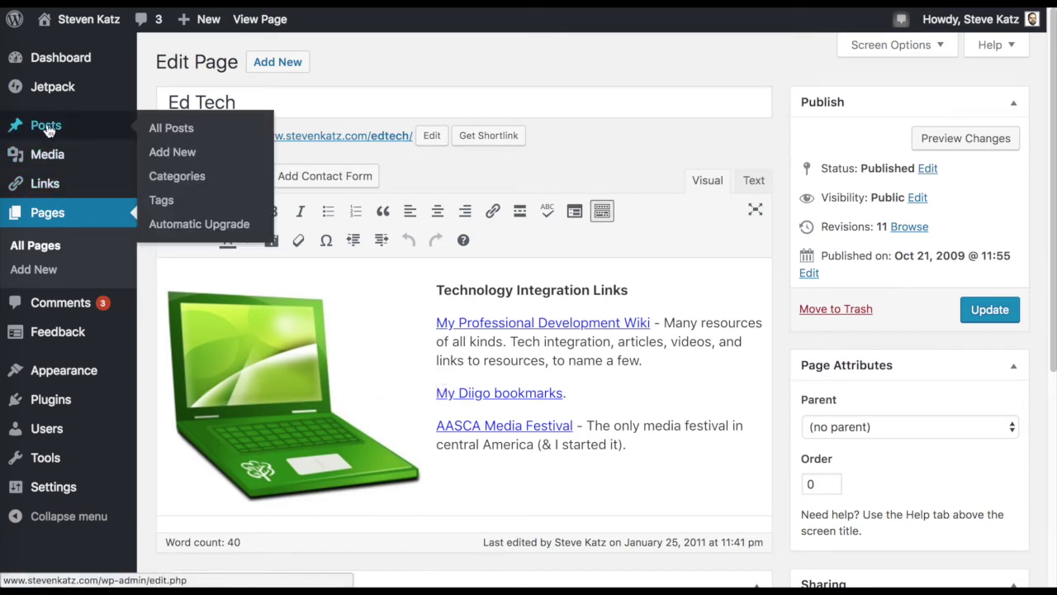
click(50, 130)
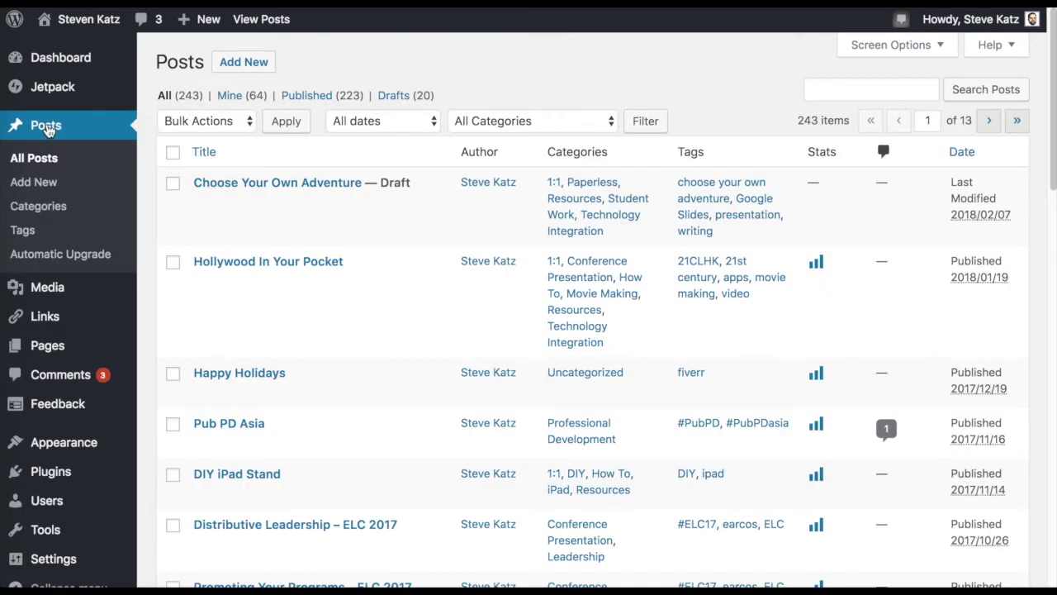
mouse_move(227, 283)
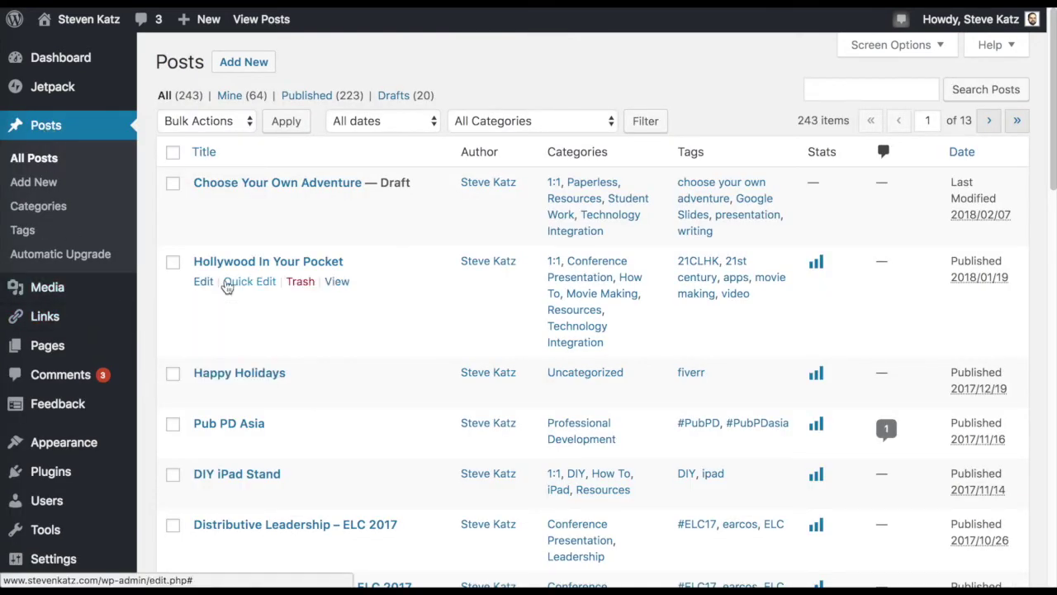
click(206, 262)
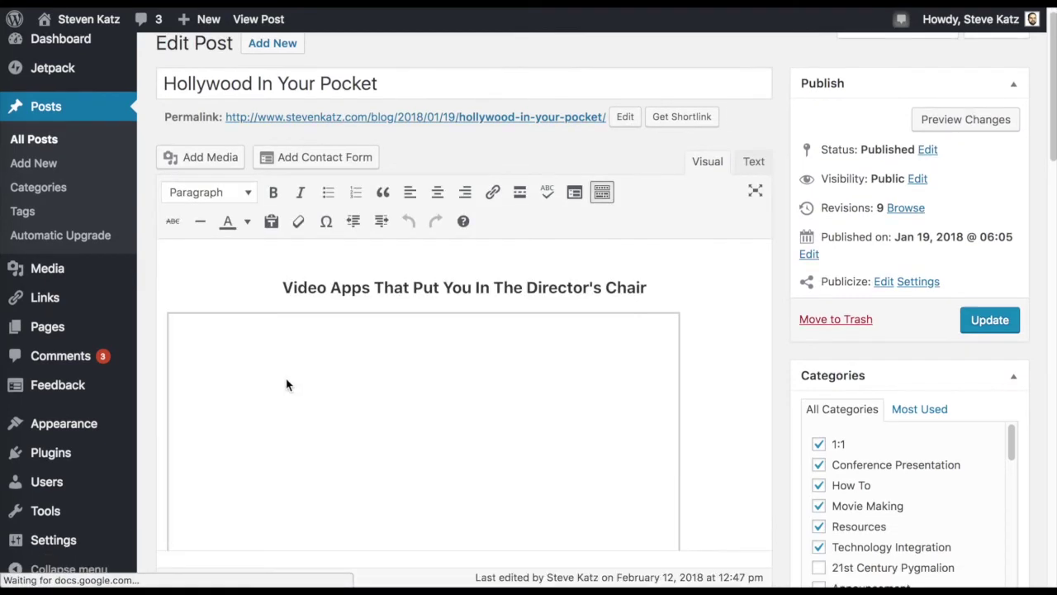
click(821, 507)
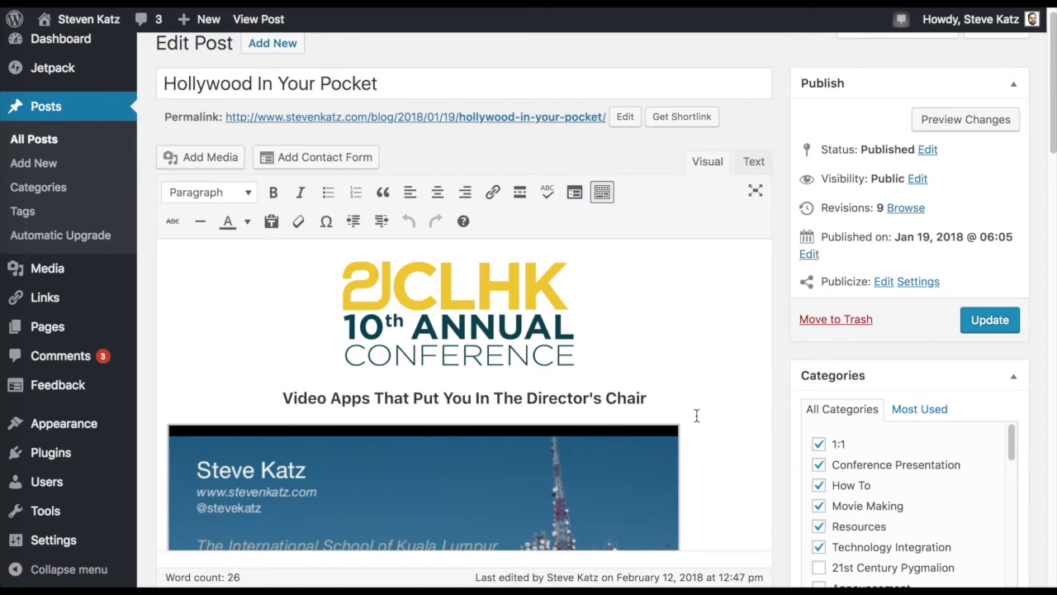
- Review the Hollywood In Your Pocket post's embedded slideshow, images and comparison chart down to the Atahualpa Post Options
scroll(696, 416, down, 5)
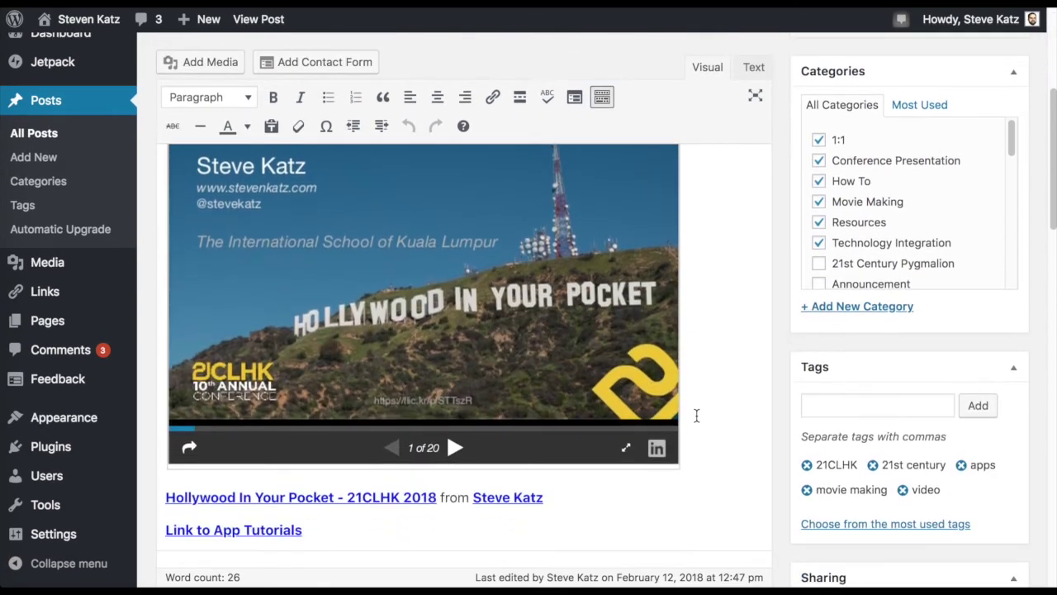
scroll(696, 416, down, 1)
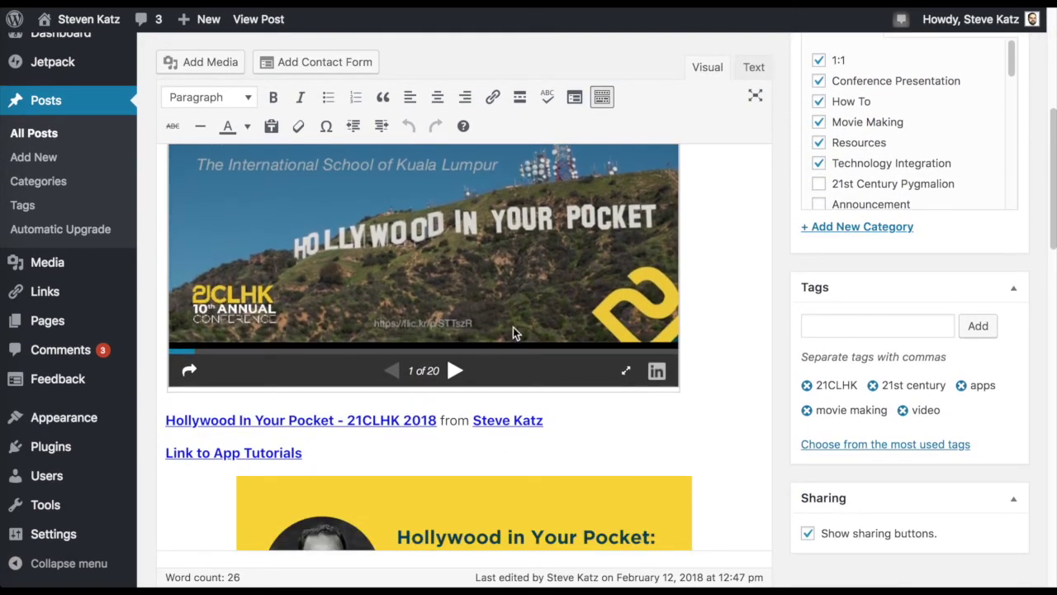
scroll(515, 318, up, 1)
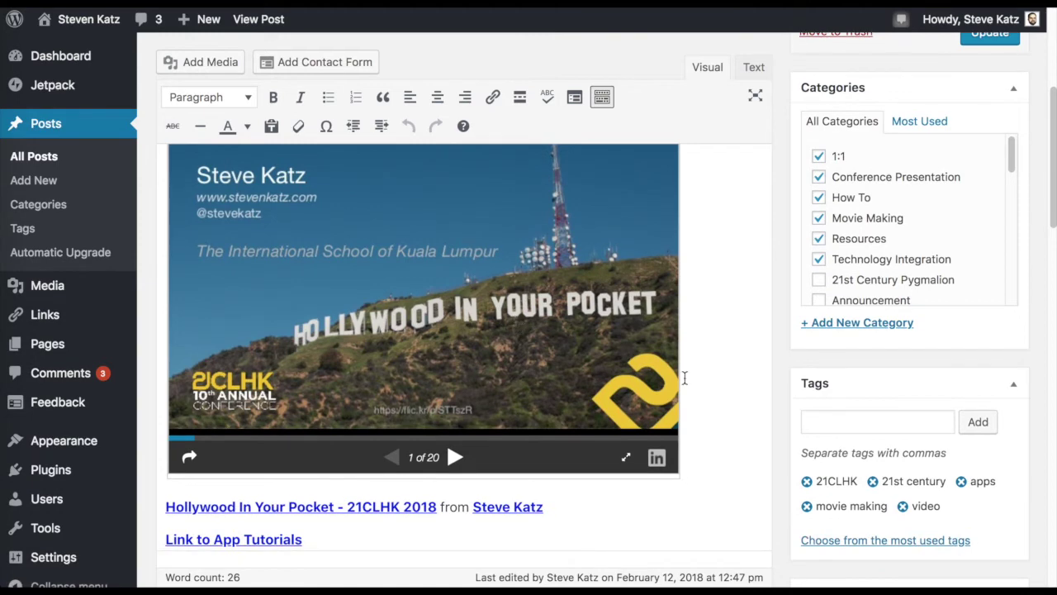
scroll(684, 378, down, 5)
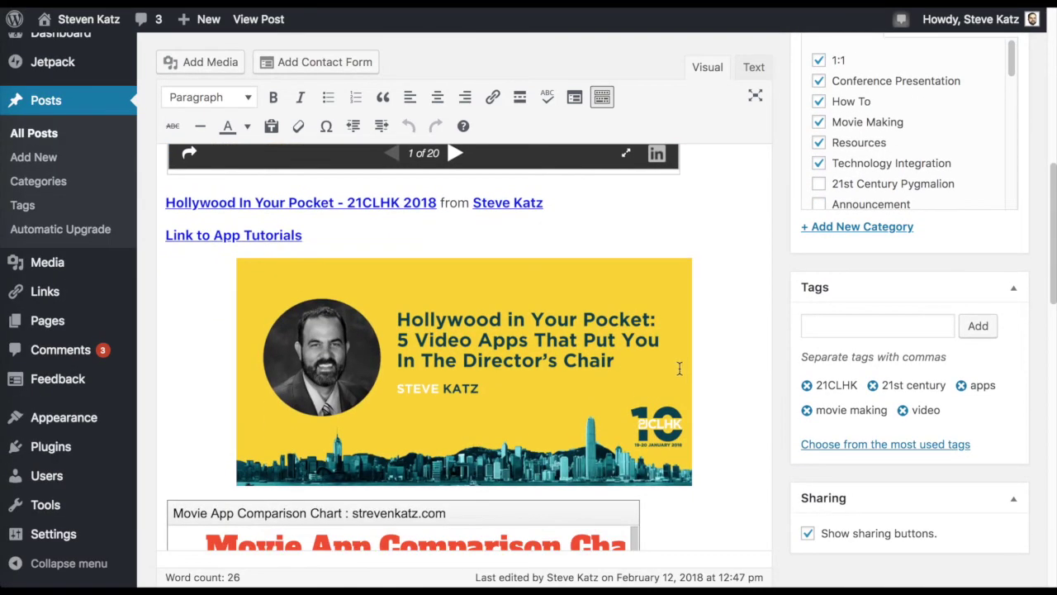
scroll(696, 358, down, 5)
scroll(696, 358, down, 6)
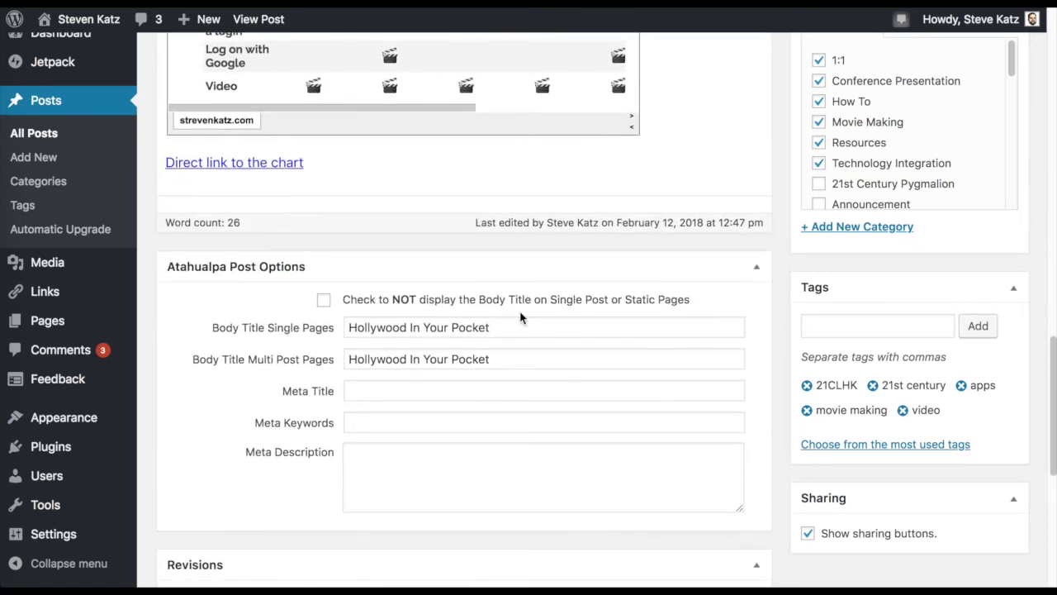
- Examine the post's publish settings, categories, tags and sharing option, and return to the post title
scroll(521, 318, up, 6)
scroll(521, 317, up, 2)
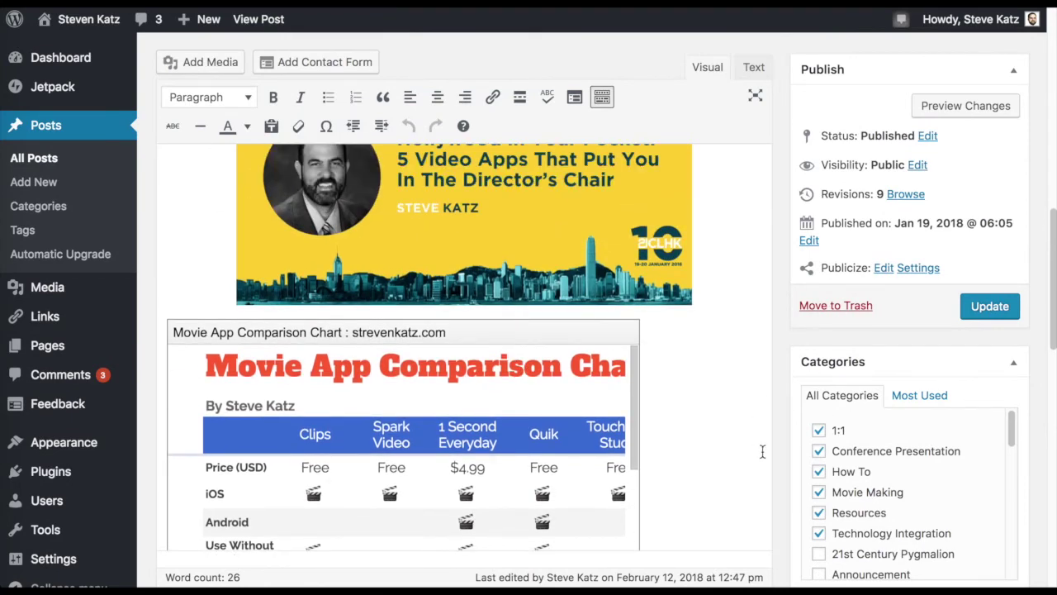
scroll(763, 451, down, 5)
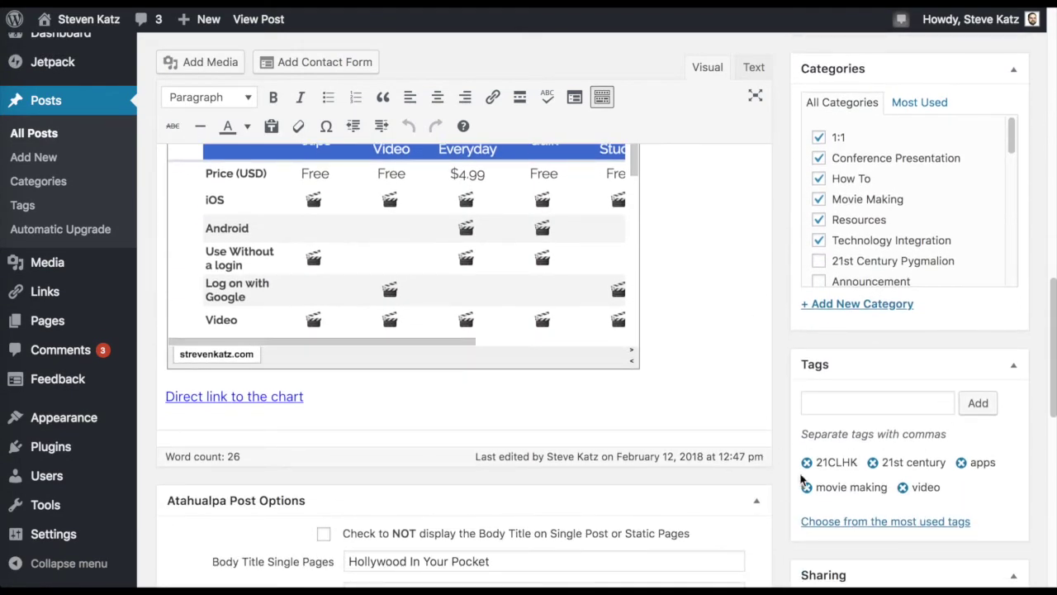
scroll(775, 506, down, 1)
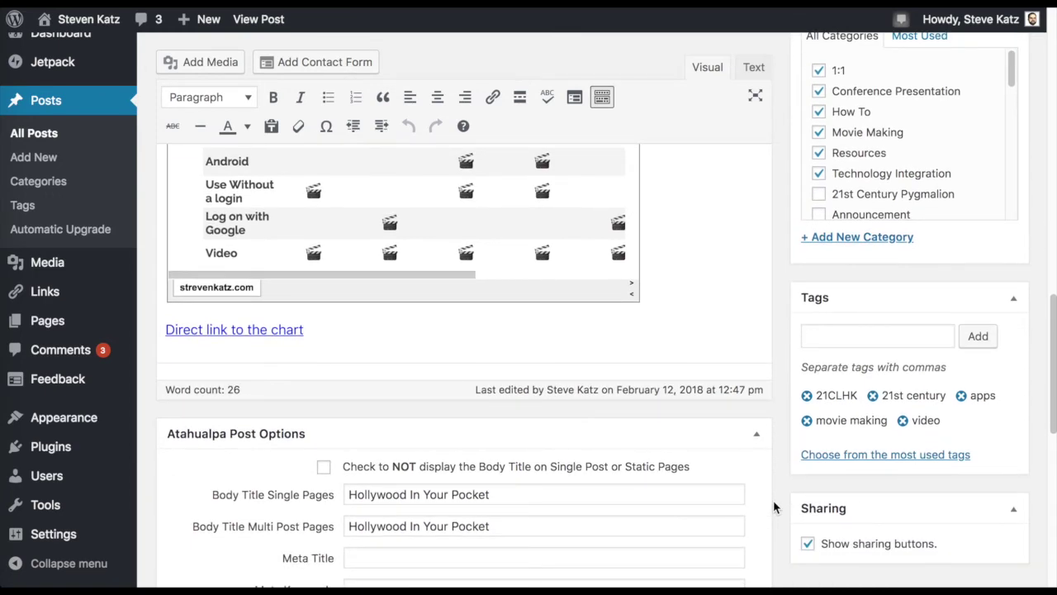
scroll(773, 499, up, 4)
scroll(774, 507, up, 5)
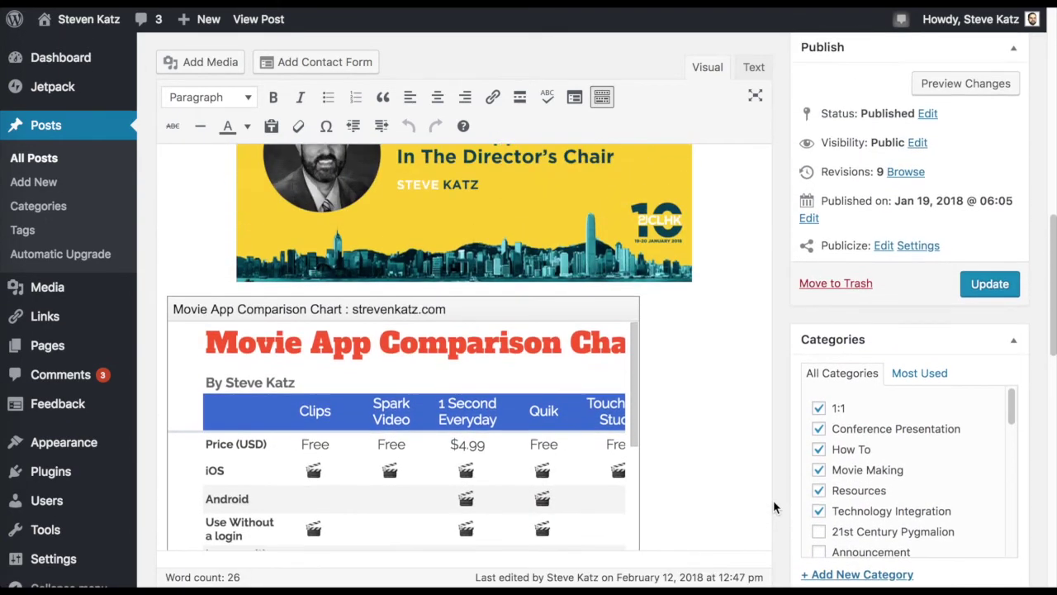
scroll(774, 500, up, 5)
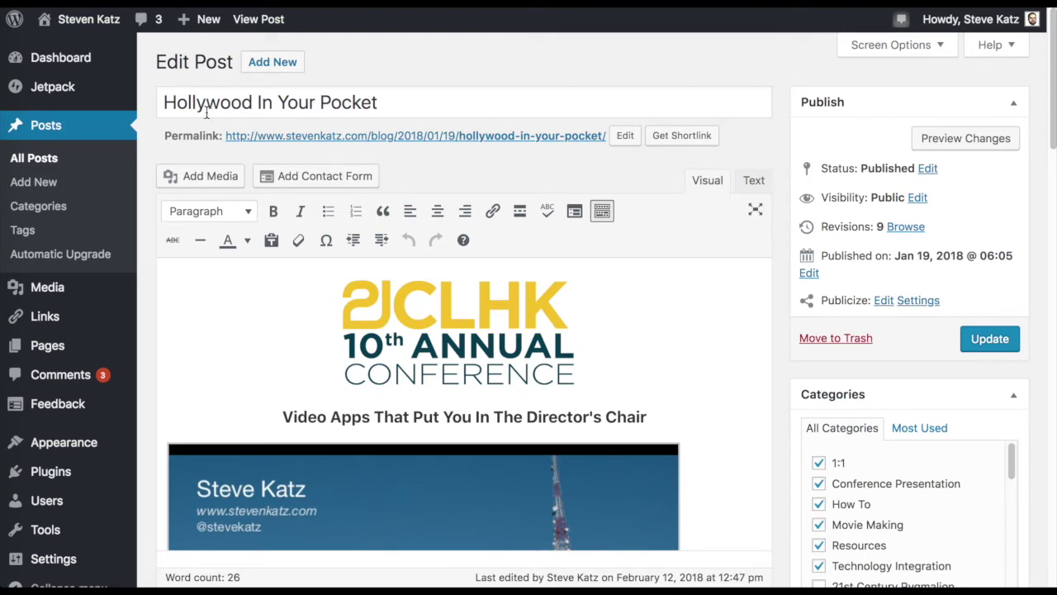
- Open the list of plugins installed on the WordPress site
mouse_move(78, 284)
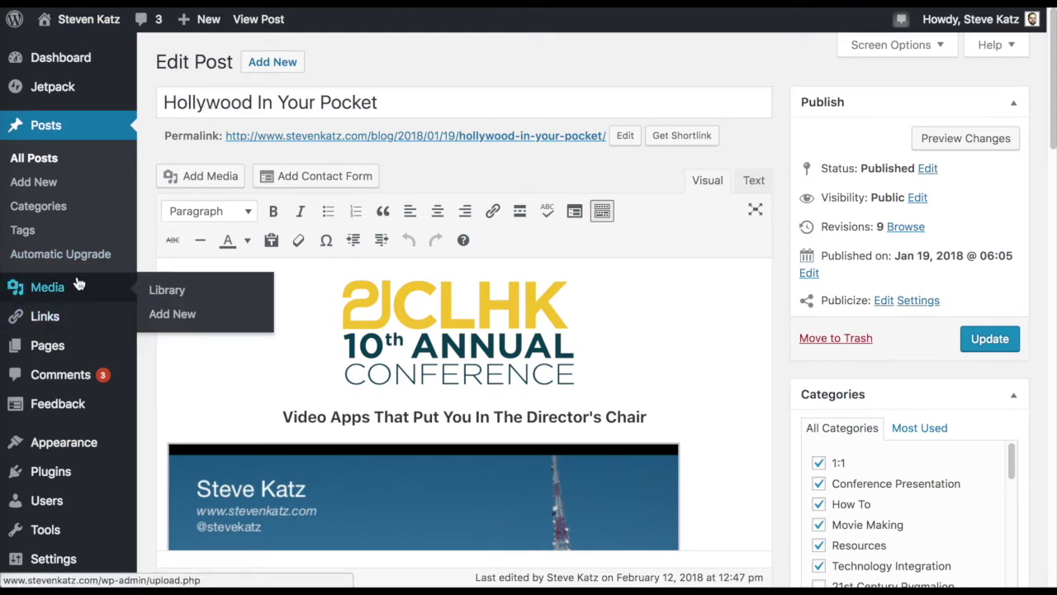
scroll(78, 284, down, 4)
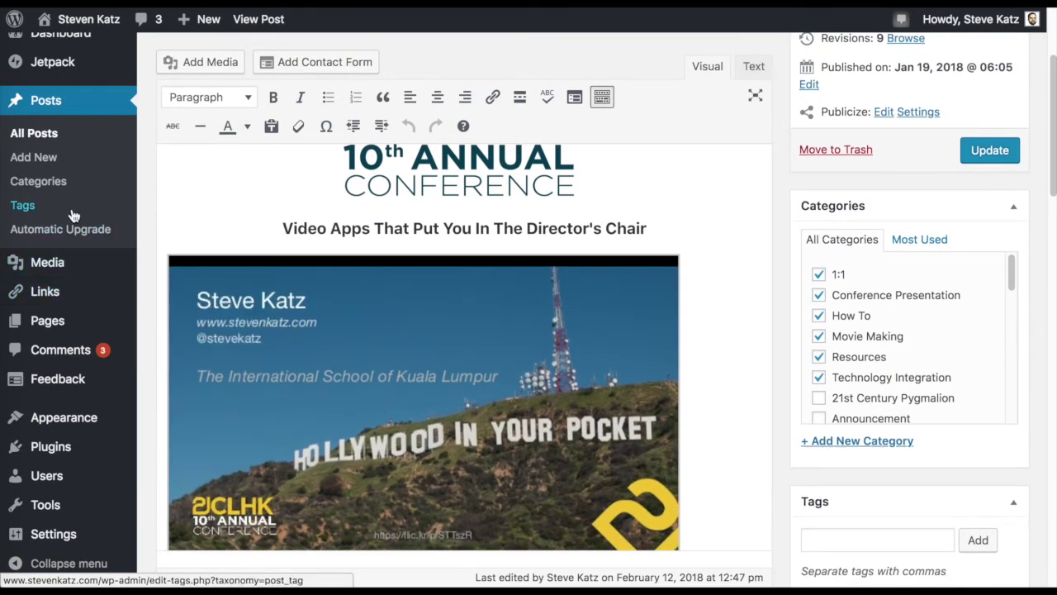
mouse_move(56, 446)
click(56, 448)
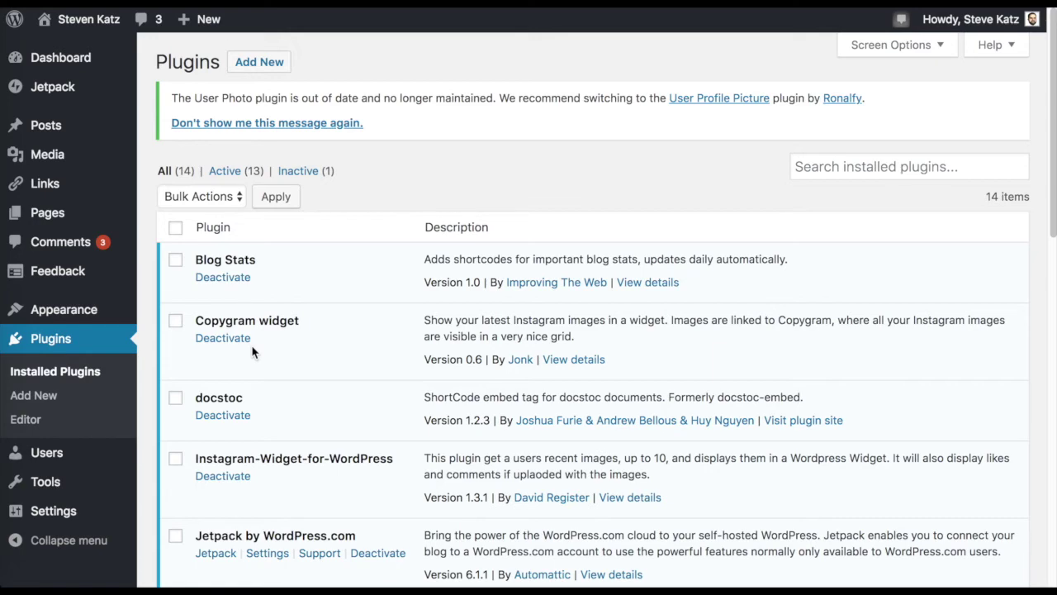
- Review the installed plugins from Blog Stats to WP Simple SpamCheck and return to the beginning of the list
scroll(253, 352, down, 4)
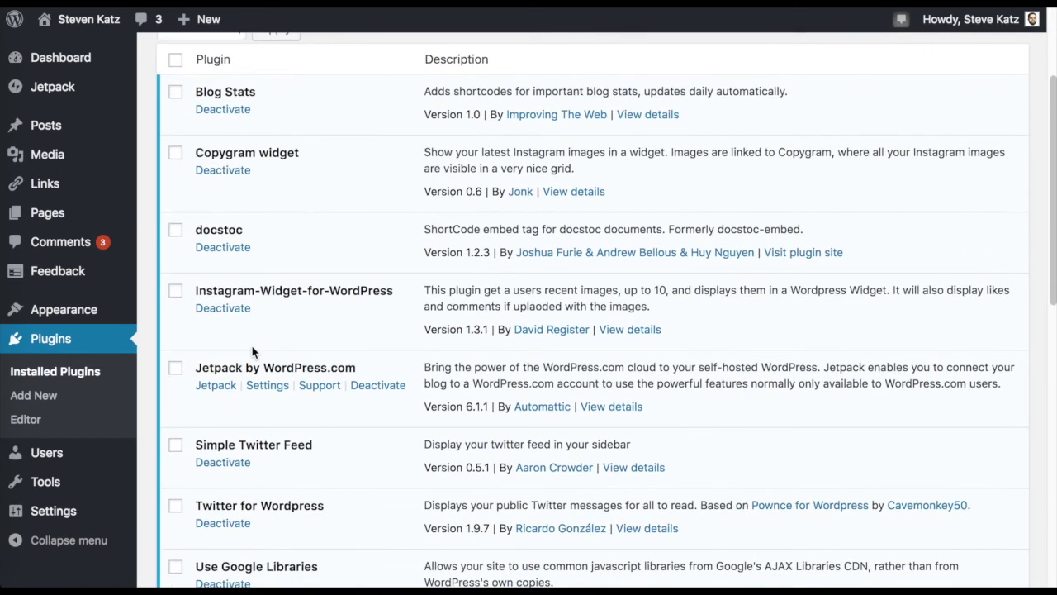
scroll(253, 352, down, 3)
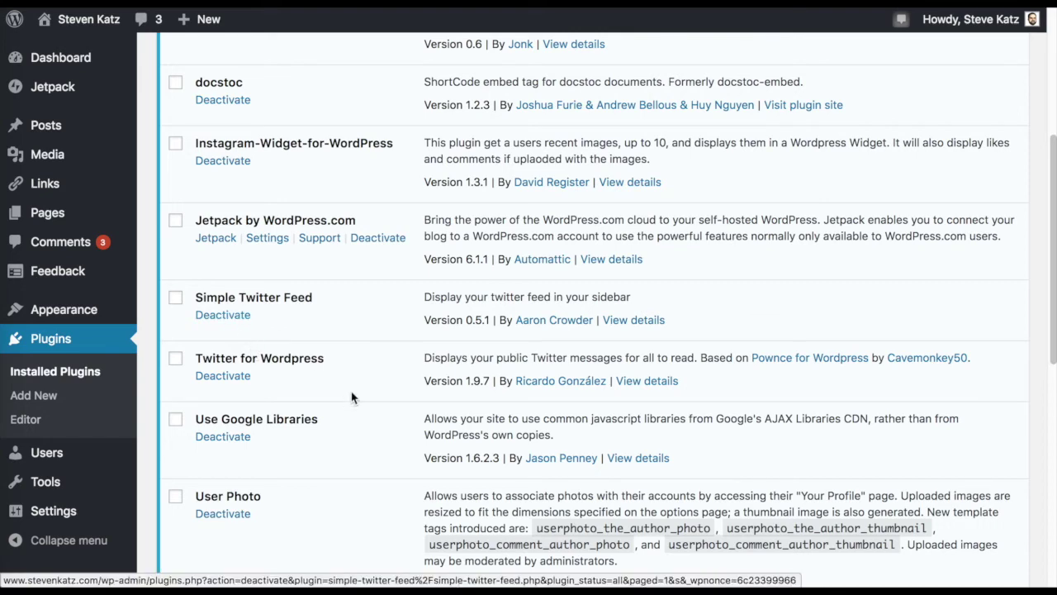
scroll(351, 397, down, 2)
scroll(351, 398, down, 3)
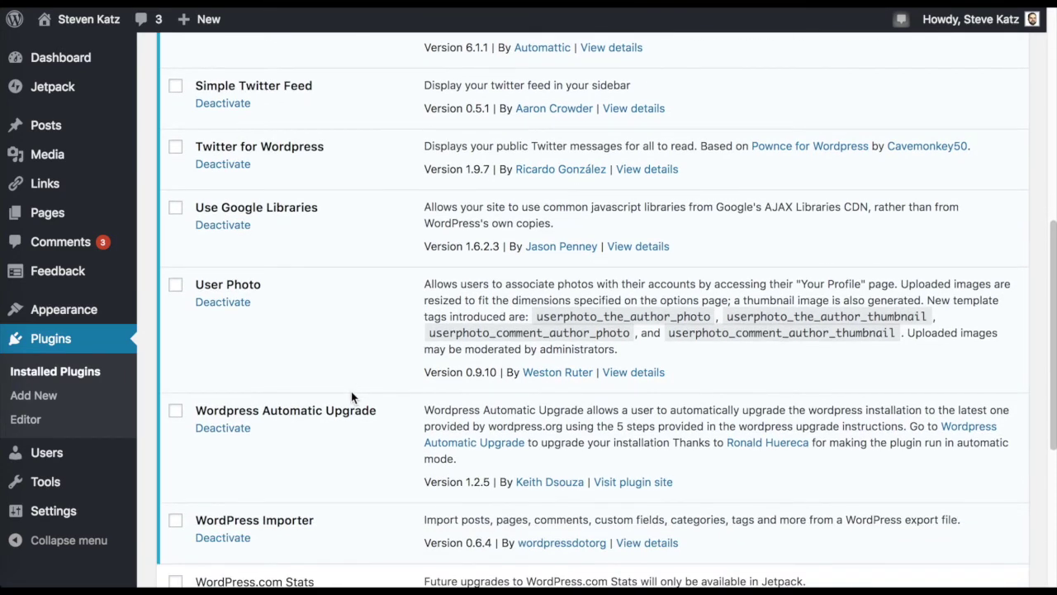
scroll(351, 397, down, 5)
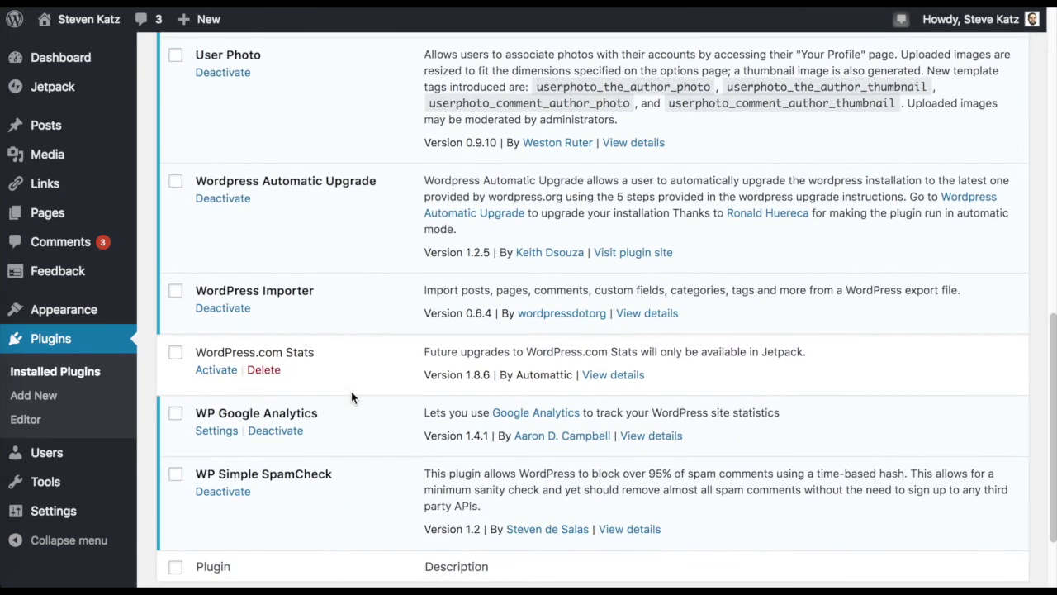
scroll(351, 397, down, 2)
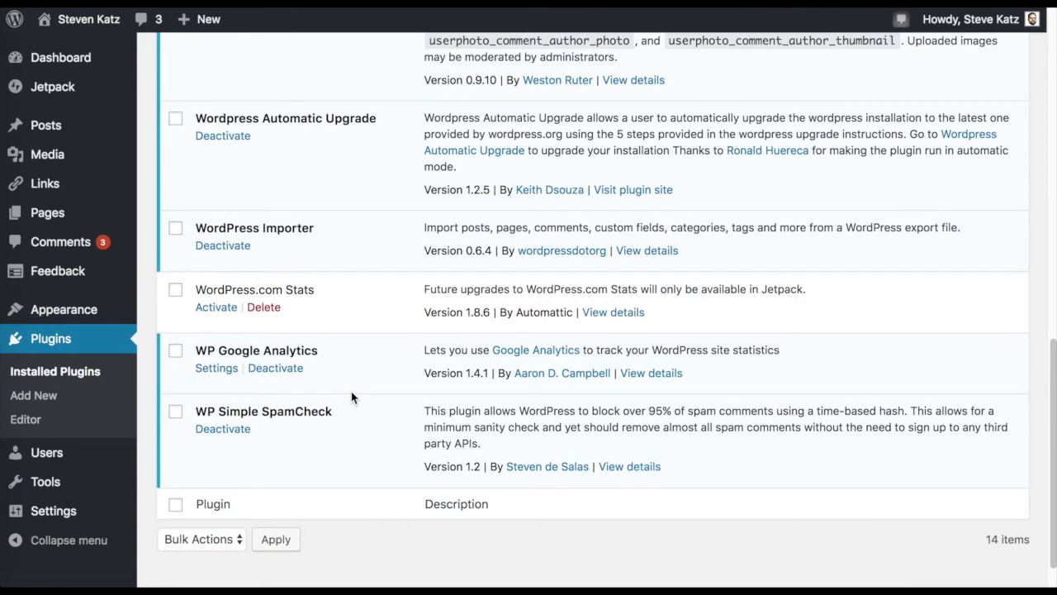
scroll(351, 397, up, 5)
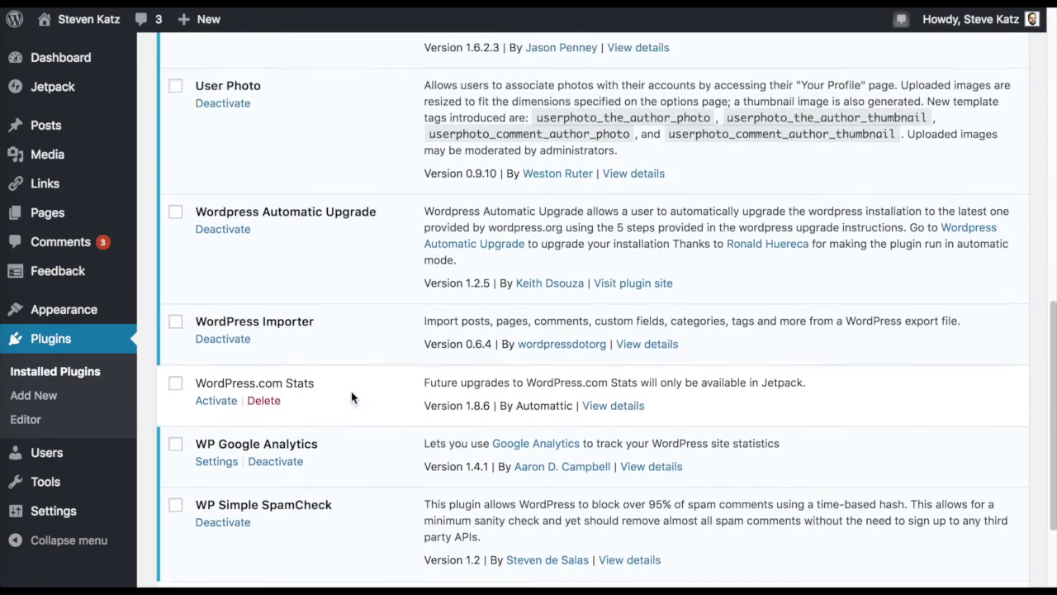
scroll(351, 397, up, 10)
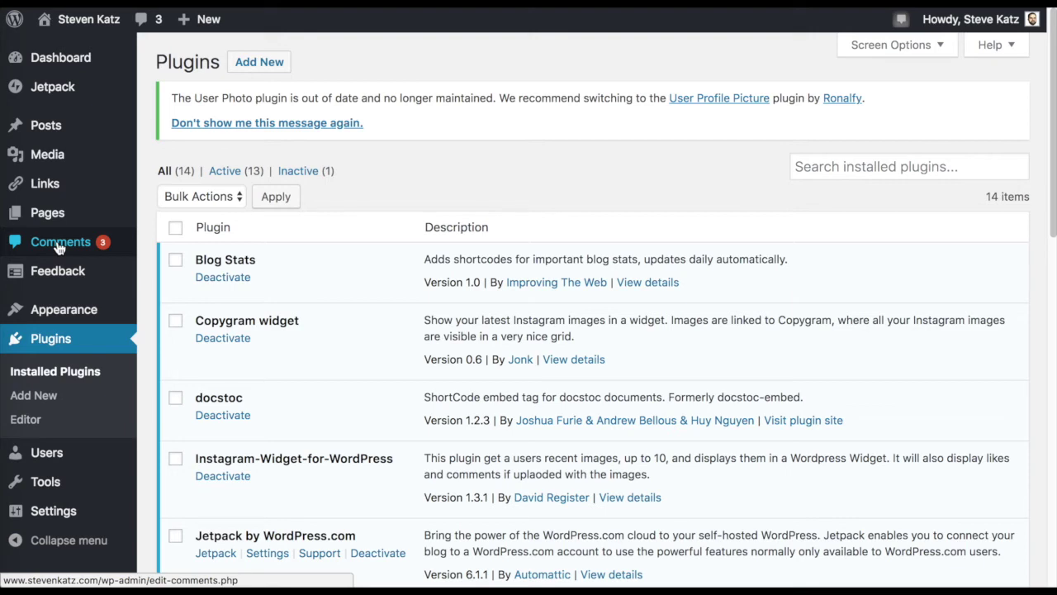
- Open Jetpack's Site Stats and check the daily views chart's figure for May 16, 2018
mouse_move(37, 447)
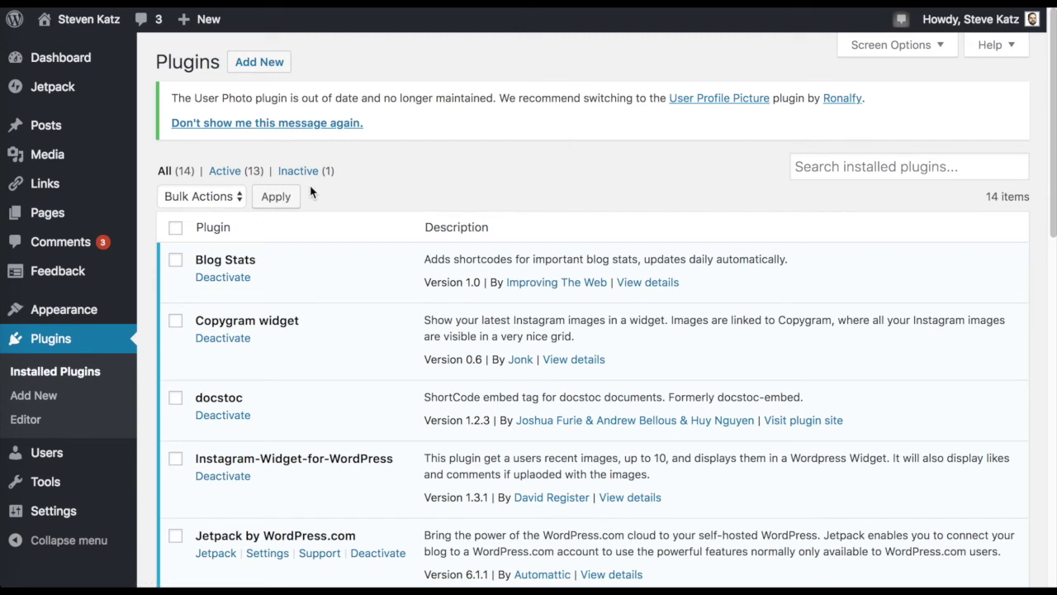
mouse_move(49, 74)
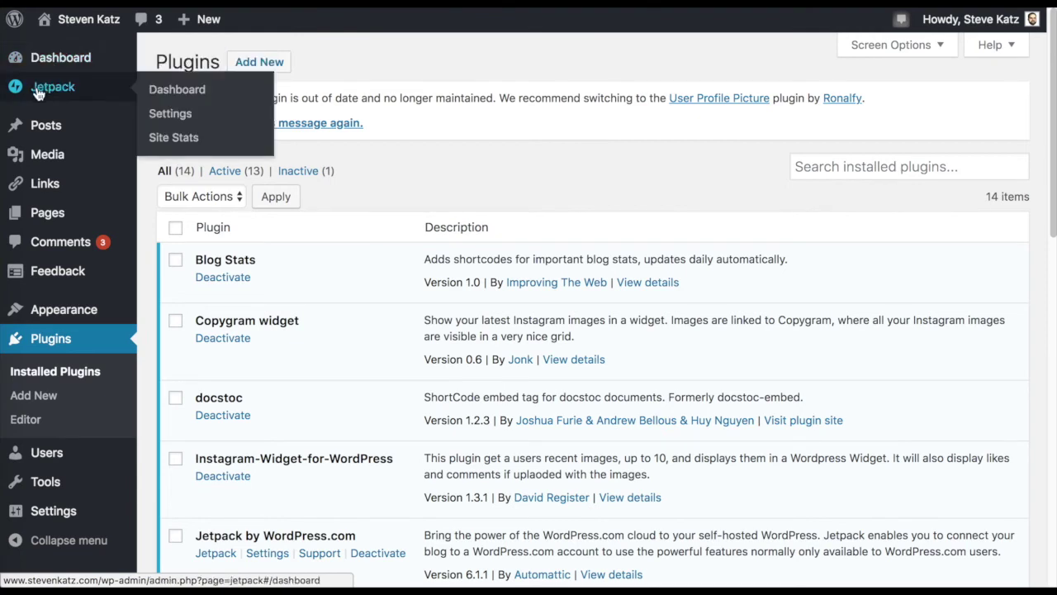
click(171, 136)
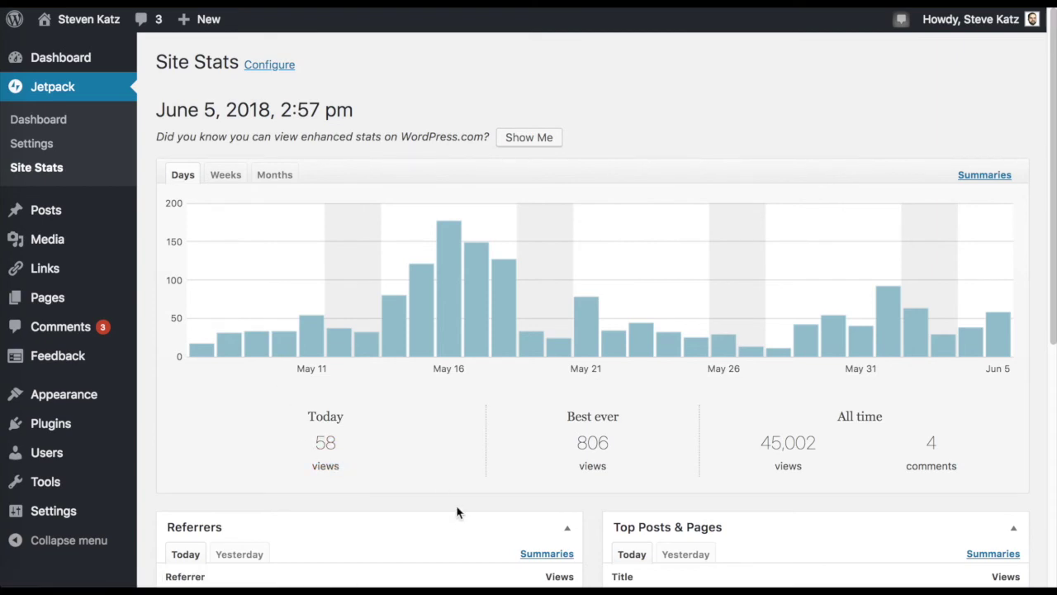
scroll(456, 510, down, 5)
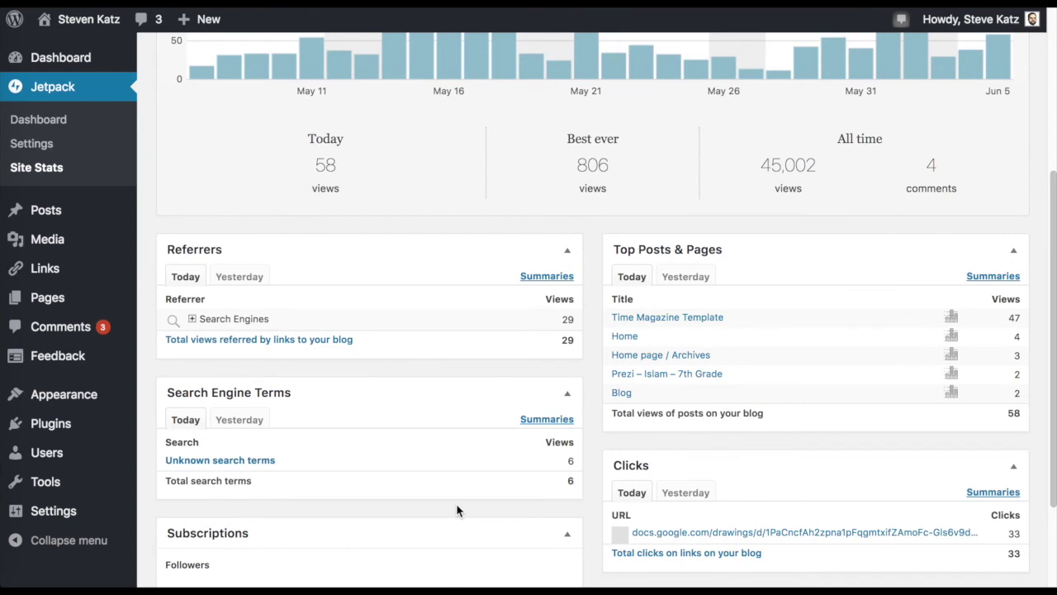
scroll(456, 508, up, 2)
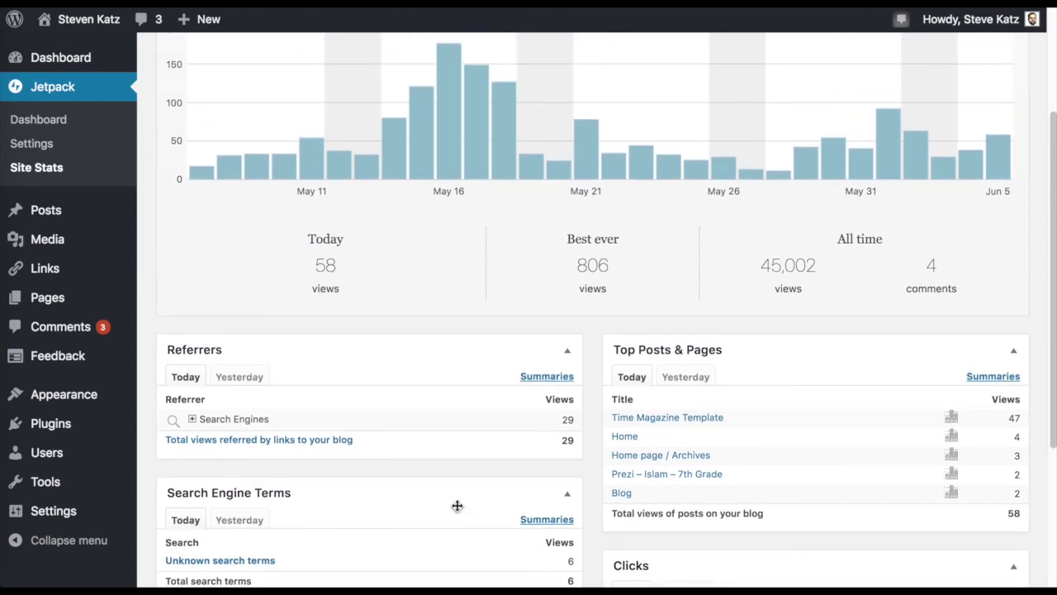
mouse_move(451, 107)
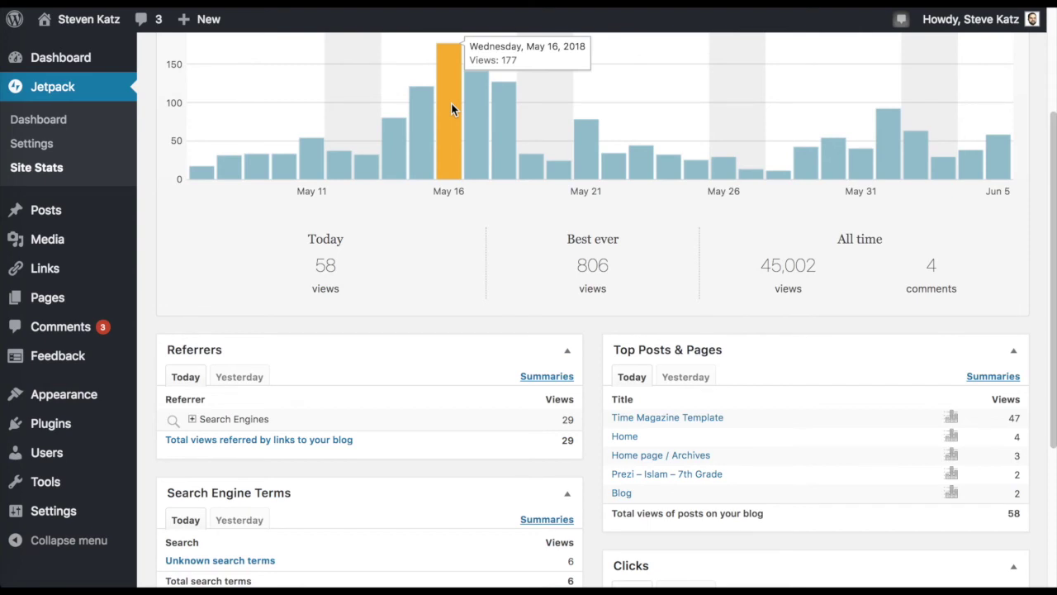
- Review the site's referrers, search terms, subscriptions, top posts and clicked links, and return to the daily views chart
scroll(452, 108, down, 4)
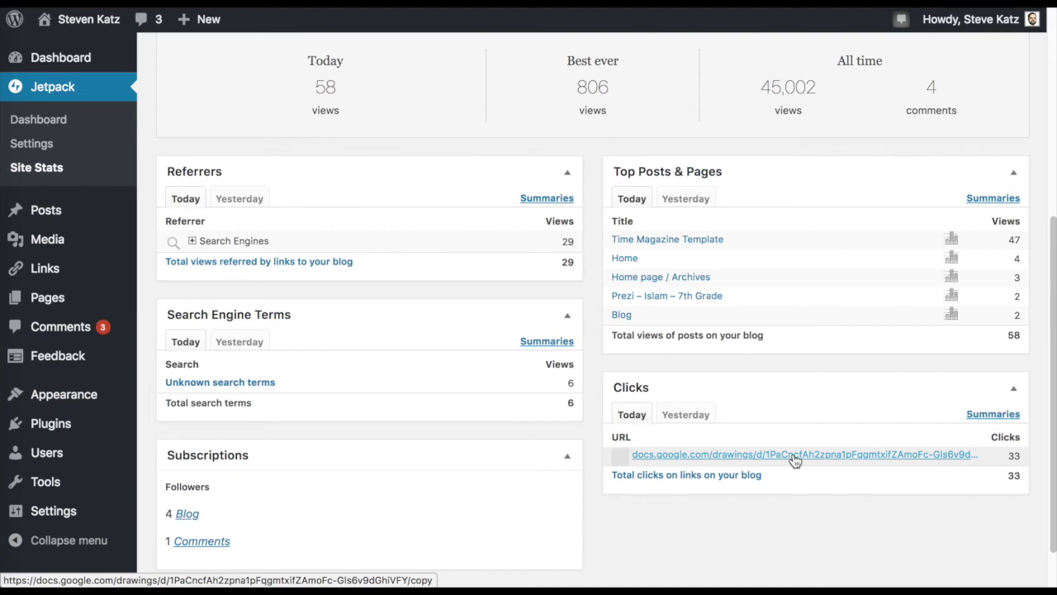
scroll(795, 461, down, 1)
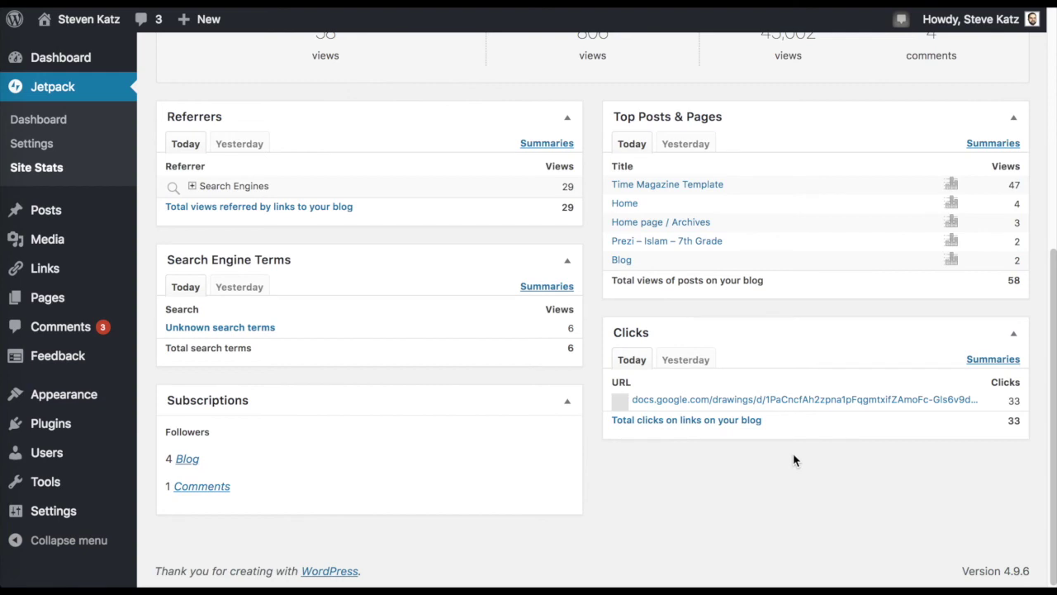
scroll(793, 460, up, 4)
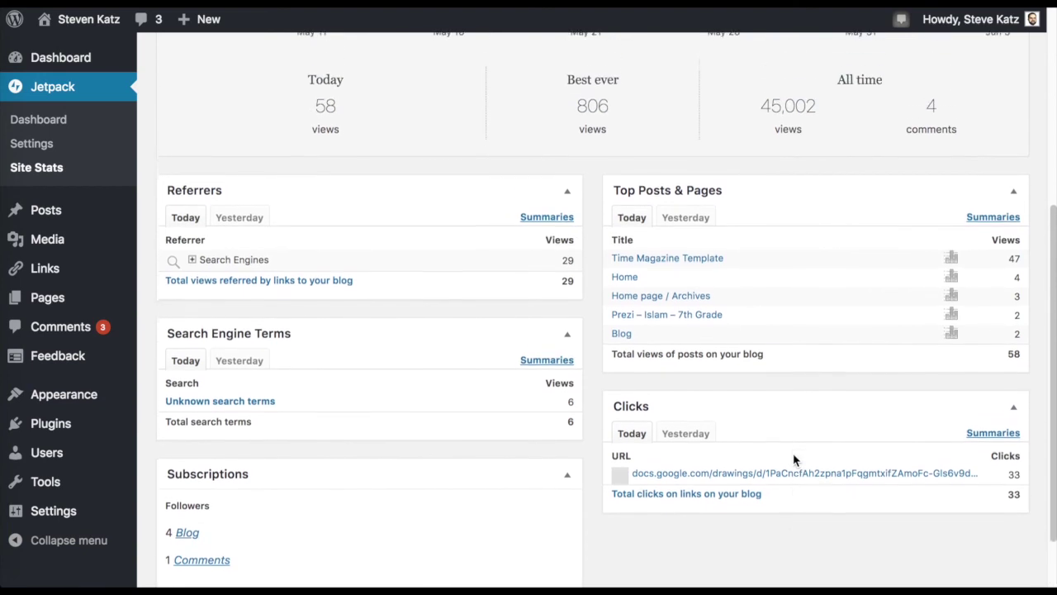
scroll(795, 460, up, 4)
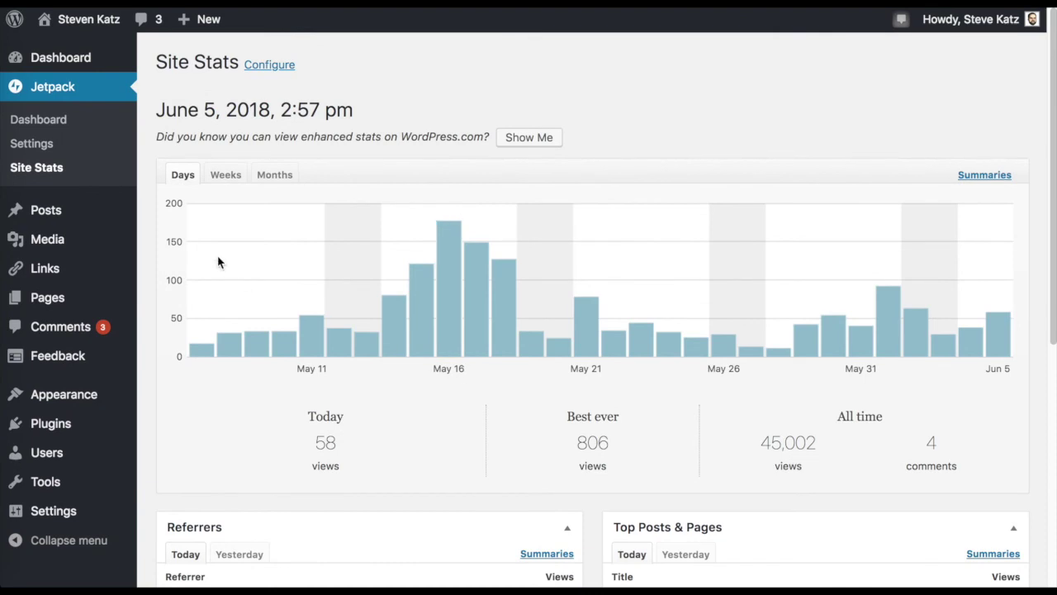
- Open the site's installed themes and look through them from Atahualpa to the Broken Themes section and back
mouse_move(62, 400)
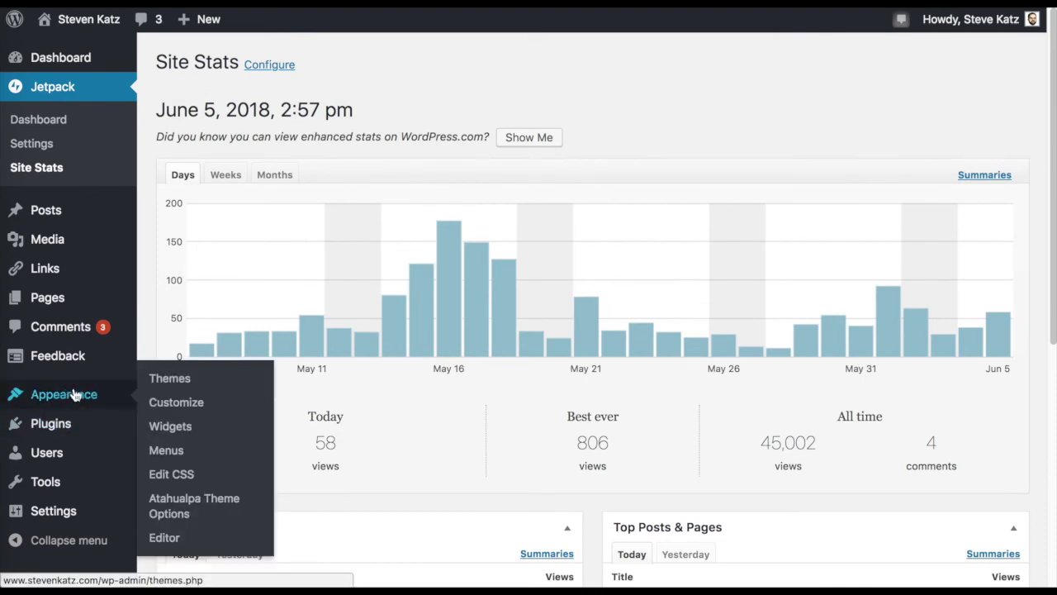
click(169, 382)
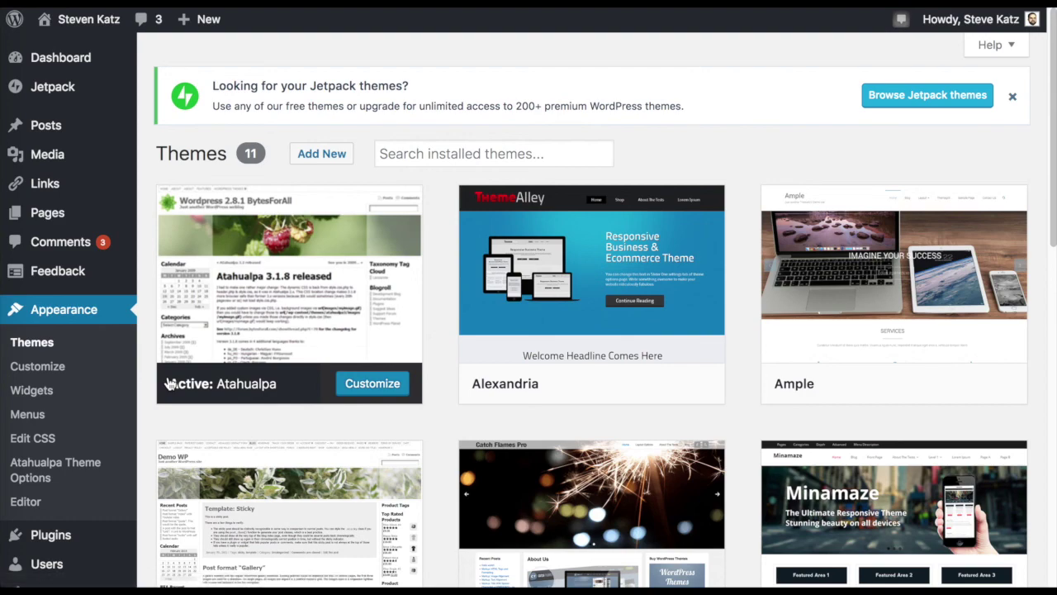
scroll(436, 424, down, 5)
scroll(436, 424, down, 7)
scroll(436, 424, up, 5)
scroll(436, 424, down, 3)
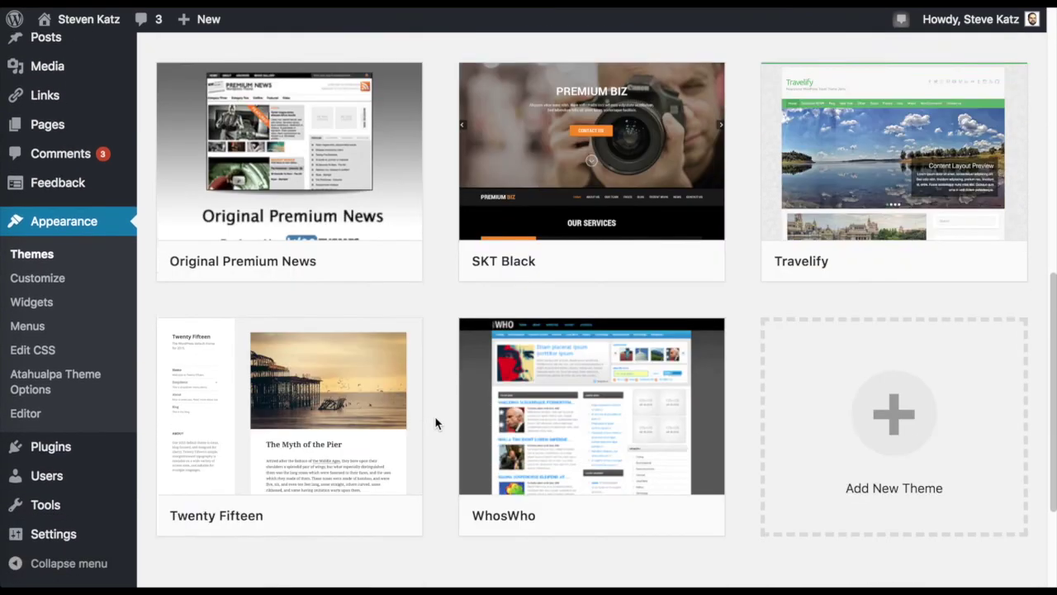
scroll(436, 424, down, 2)
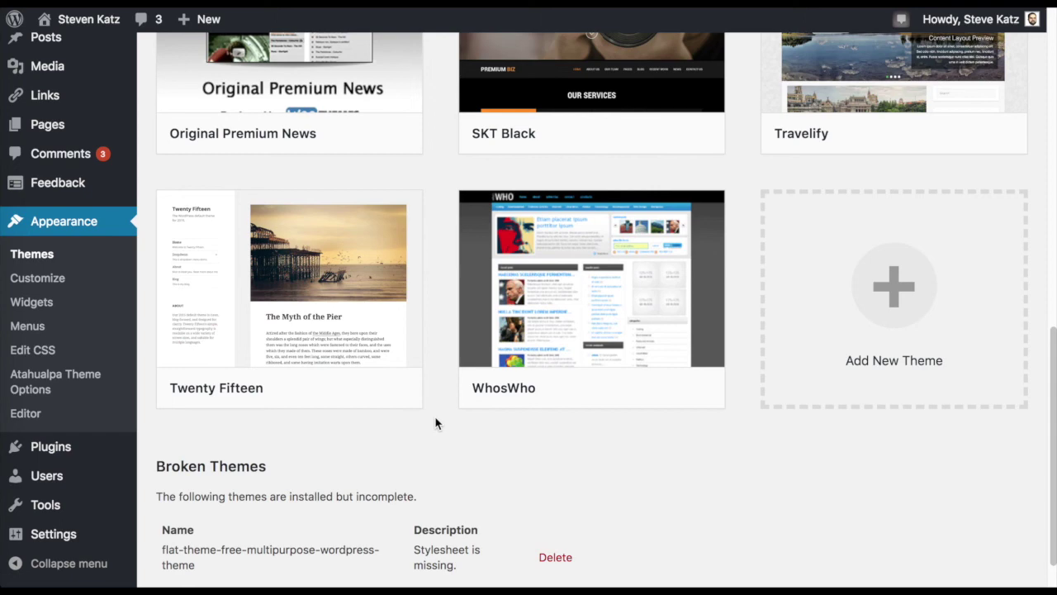
scroll(436, 423, up, 1)
scroll(436, 424, up, 9)
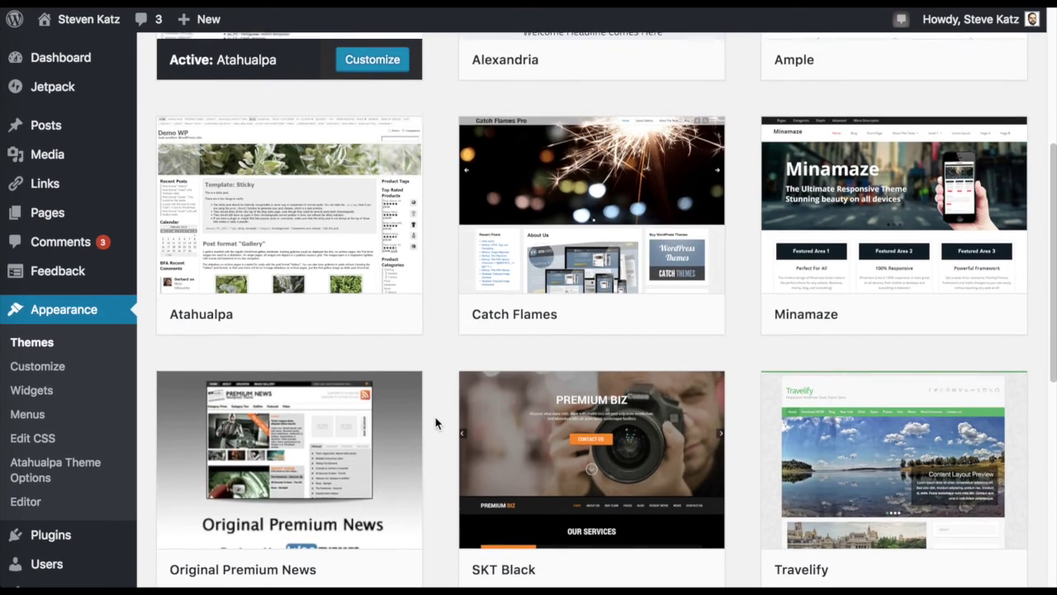
scroll(436, 424, up, 1)
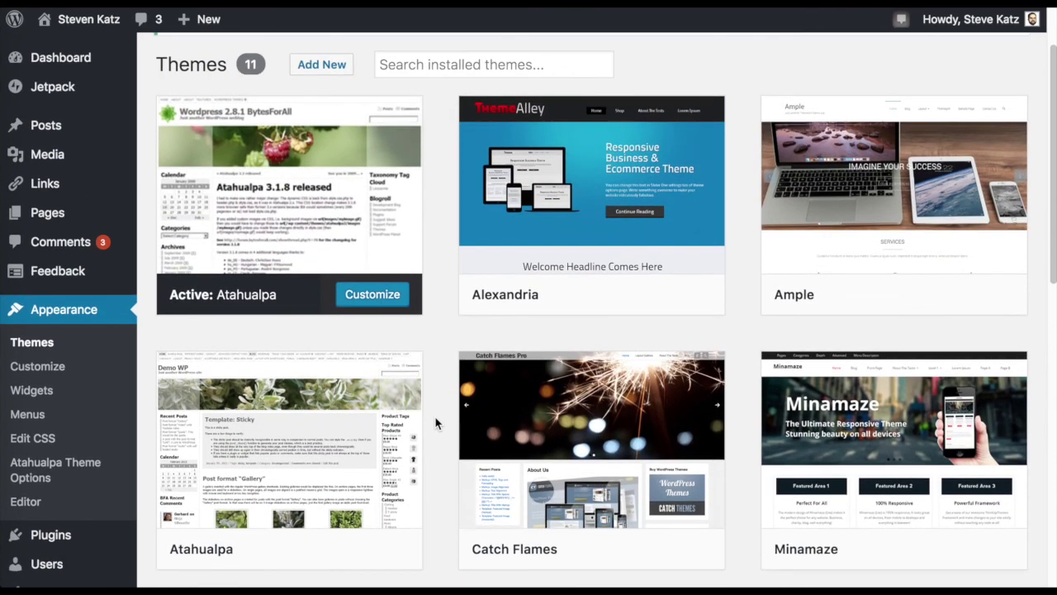
- Open the catalogue for adding themes and browse the featured ones from Twenty Seventeen to Fusion Base and back
click(320, 66)
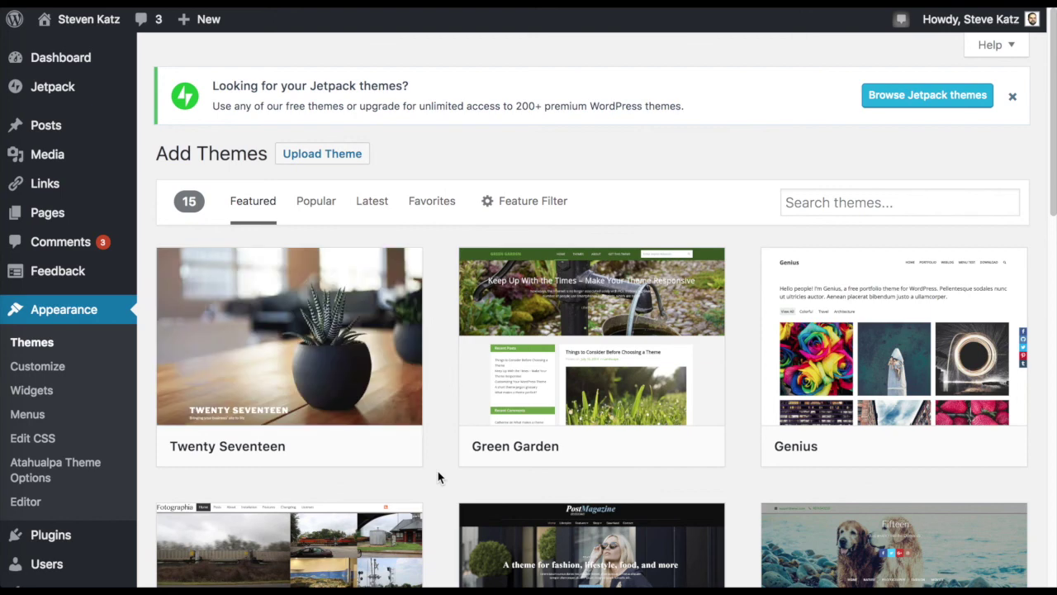
scroll(439, 473, down, 5)
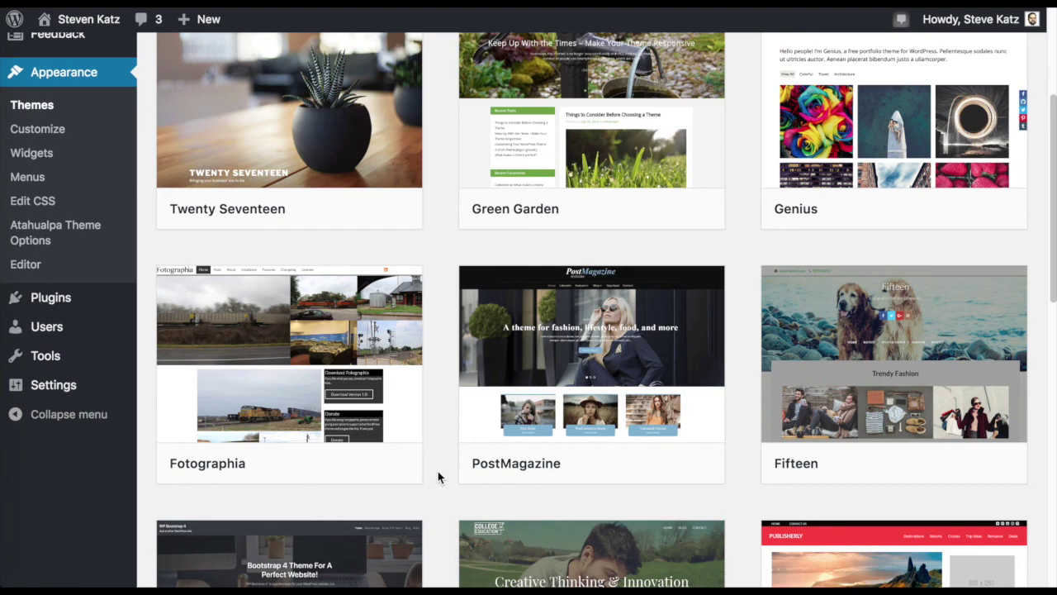
scroll(439, 474, down, 6)
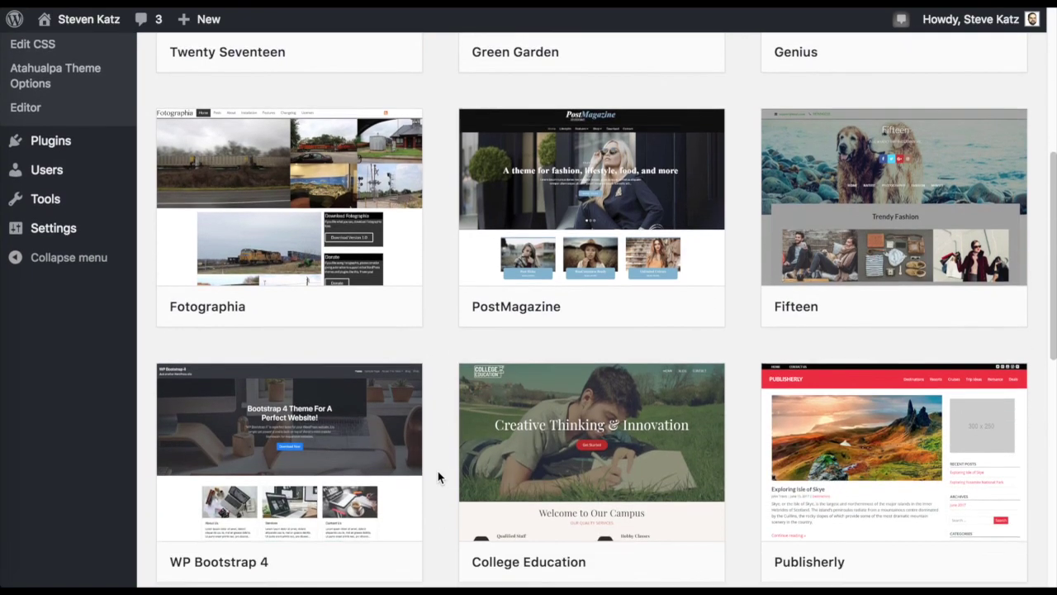
scroll(439, 473, down, 5)
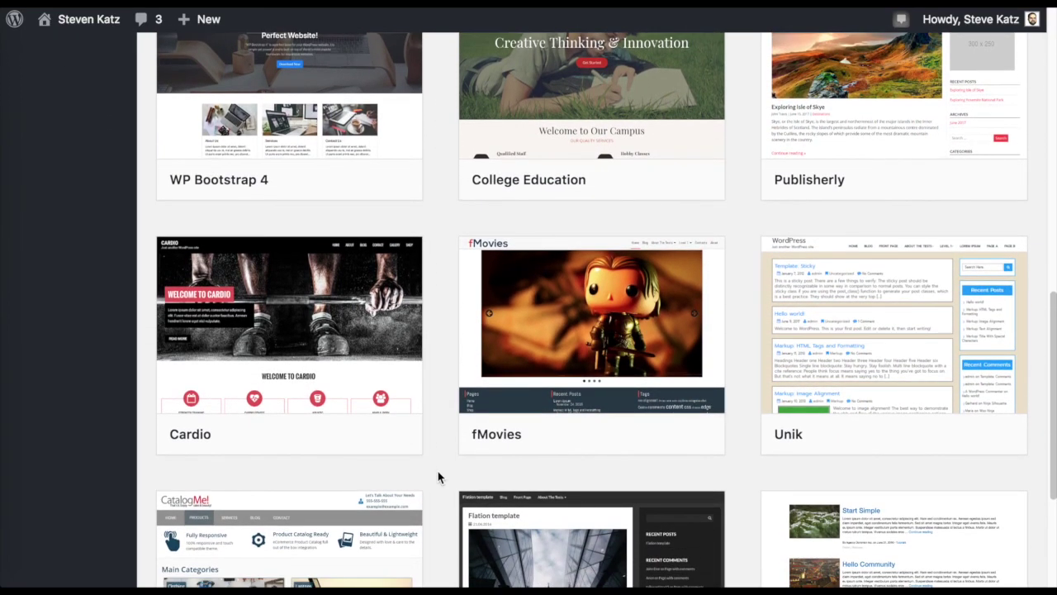
scroll(438, 477, down, 5)
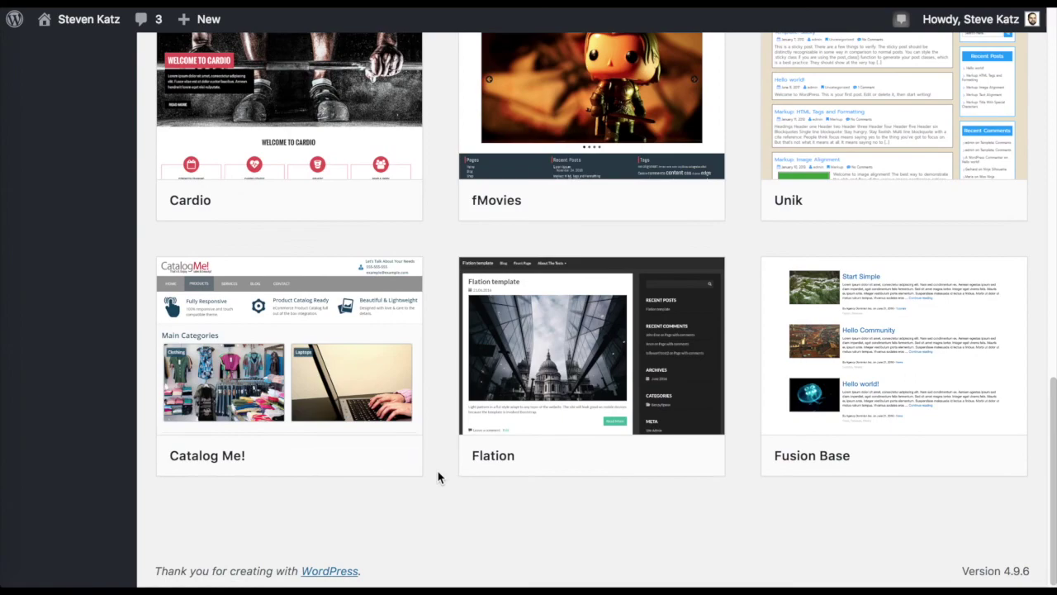
scroll(438, 477, up, 2)
scroll(437, 477, up, 12)
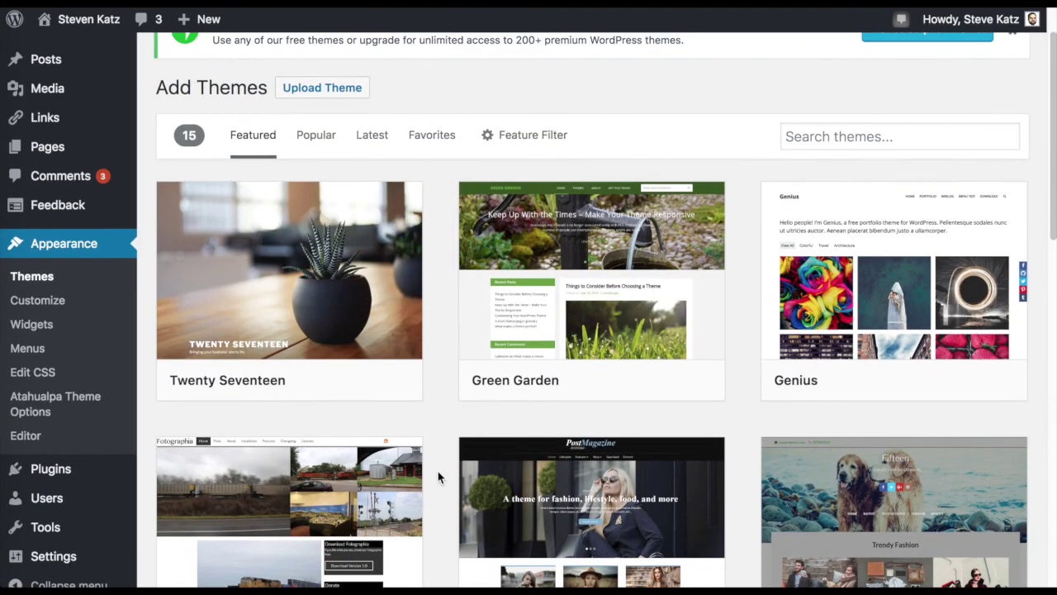
scroll(438, 477, up, 2)
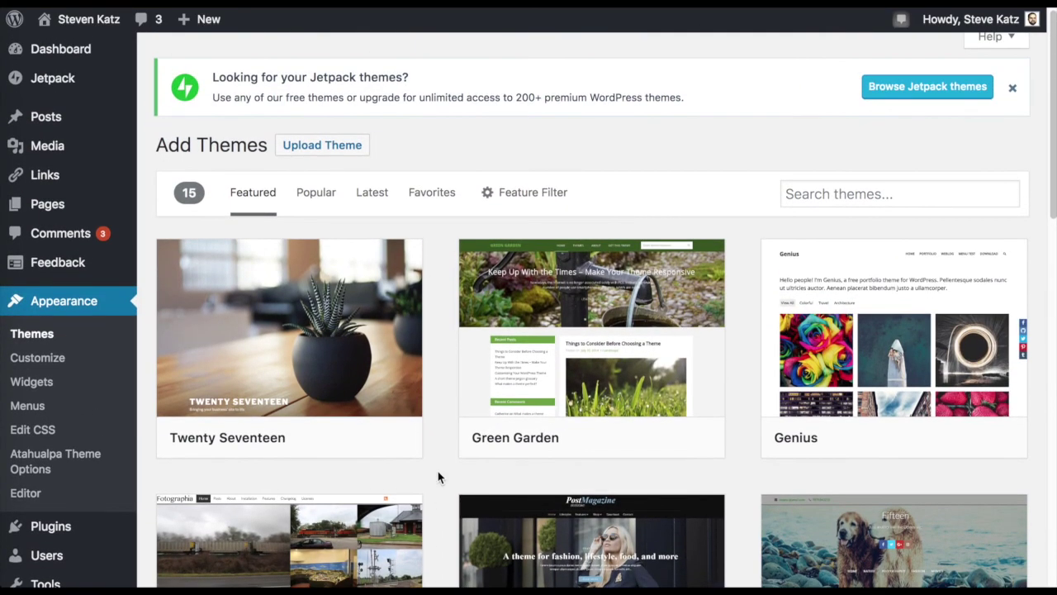
scroll(438, 477, up, 1)
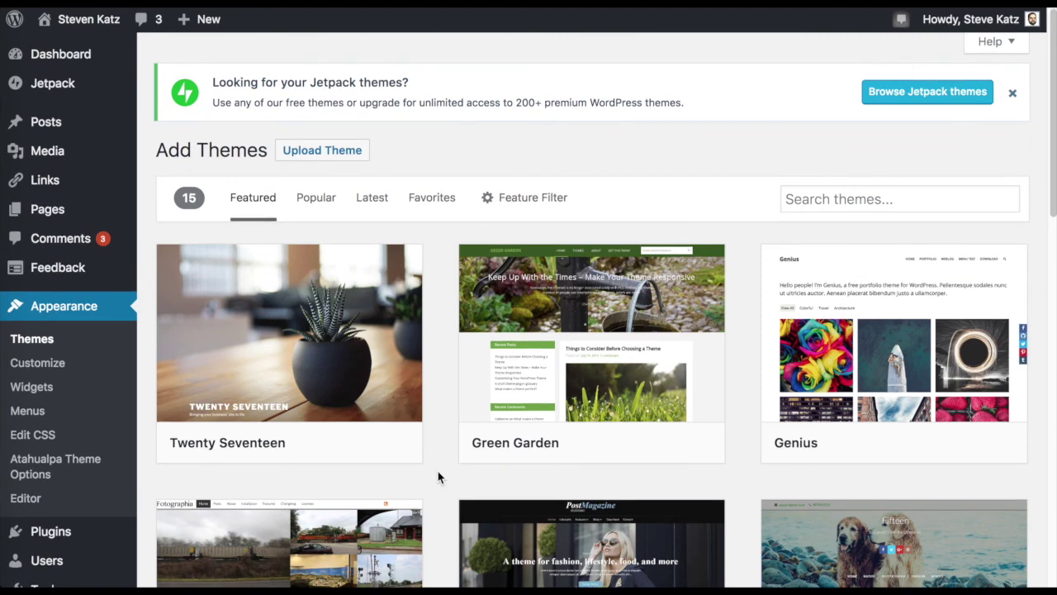
scroll(438, 477, up, 1)
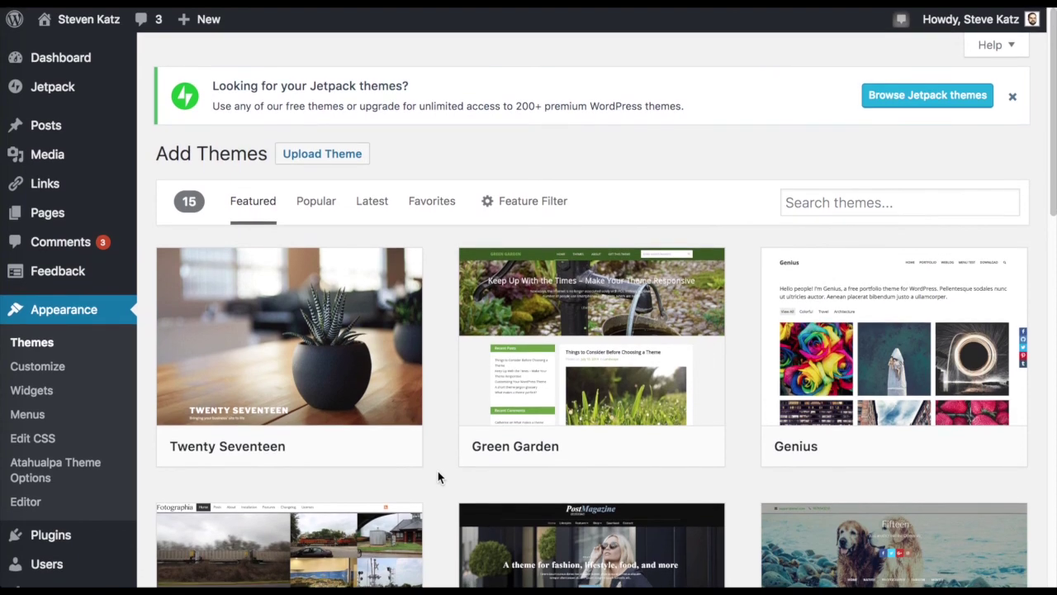